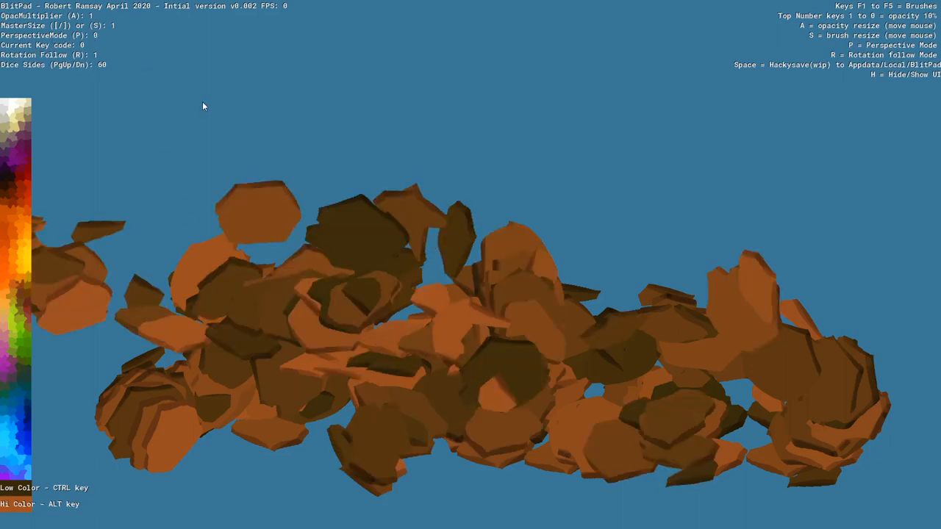
- Paint brown rock shards receding above the existing rocks with perspective mode on, and turn the mode off again
{"action": "key", "text": "p"}
{"action": "mouse_move", "coordinate": [547, 246]}
{"action": "left_mouse_down"}
{"action": "mouse_move", "coordinate": [595, 422]}
{"action": "mouse_move", "coordinate": [596, 294]}
{"action": "left_mouse_up"}
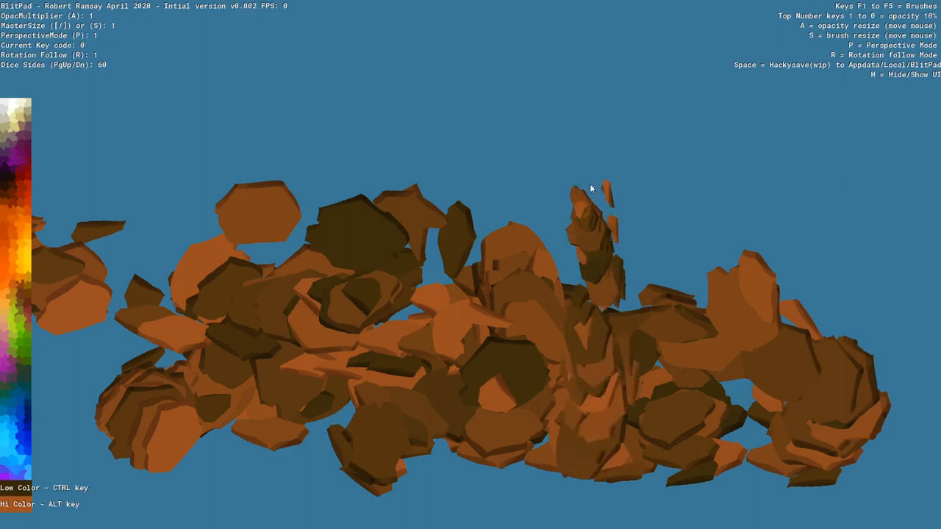
{"action": "mouse_move", "coordinate": [591, 189]}
{"action": "left_mouse_down"}
{"action": "mouse_move", "coordinate": [593, 44]}
{"action": "mouse_move", "coordinate": [582, 97]}
{"action": "mouse_move", "coordinate": [487, 67]}
{"action": "mouse_move", "coordinate": [286, 62]}
{"action": "left_mouse_up"}
{"action": "mouse_move", "coordinate": [300, 202]}
{"action": "left_mouse_down"}
{"action": "mouse_move", "coordinate": [492, 176]}
{"action": "mouse_move", "coordinate": [189, 164]}
{"action": "mouse_move", "coordinate": [425, 137]}
{"action": "mouse_move", "coordinate": [352, 106]}
{"action": "mouse_move", "coordinate": [504, 101]}
{"action": "mouse_move", "coordinate": [684, 228]}
{"action": "mouse_move", "coordinate": [436, 367]}
{"action": "left_mouse_up"}
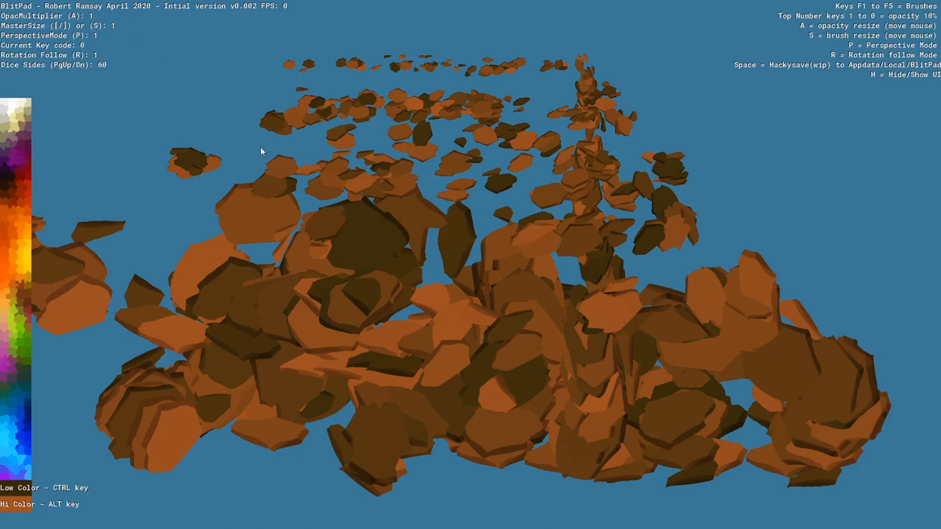
{"action": "mouse_move", "coordinate": [260, 147]}
{"action": "left_mouse_down"}
{"action": "mouse_move", "coordinate": [221, 99]}
{"action": "mouse_move", "coordinate": [182, 81]}
{"action": "mouse_move", "coordinate": [491, 76]}
{"action": "left_mouse_up"}
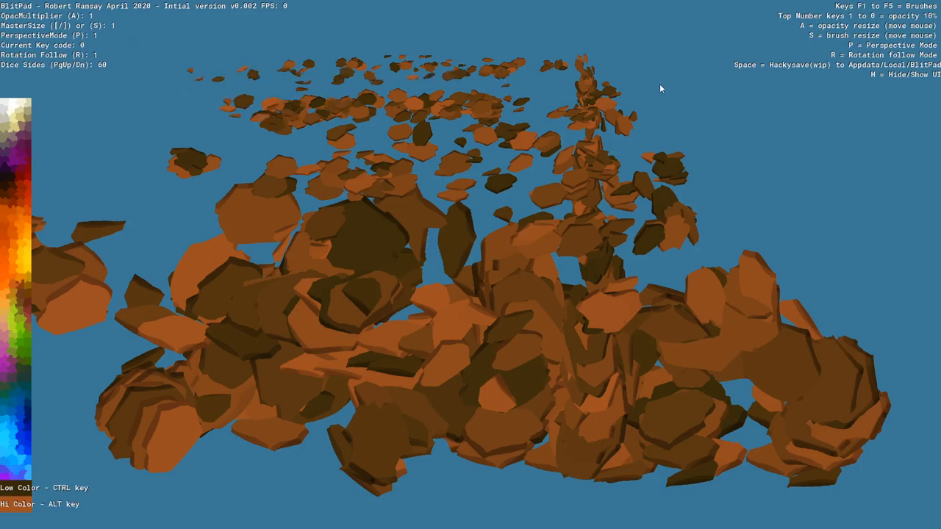
{"action": "left_click_drag", "start_coordinate": [630, 190], "coordinate": [529, 190]}
{"action": "key", "text": "p"}
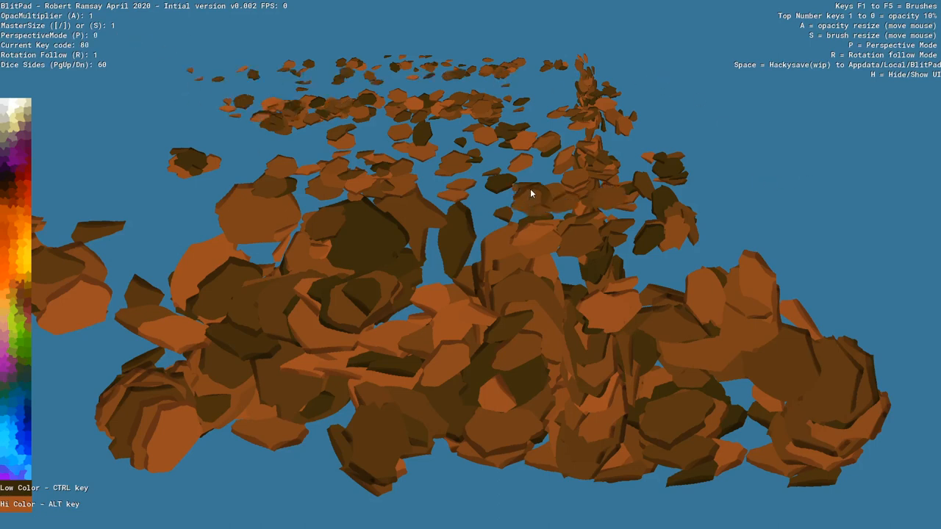
- Resize the brush and paint a cluster of large brown rocks in the canvas's upper-right sky area
{"action": "key", "text": "s"}
{"action": "left_click", "coordinate": [651, 110]}
{"action": "left_click_drag", "start_coordinate": [652, 108], "coordinate": [605, 101]}
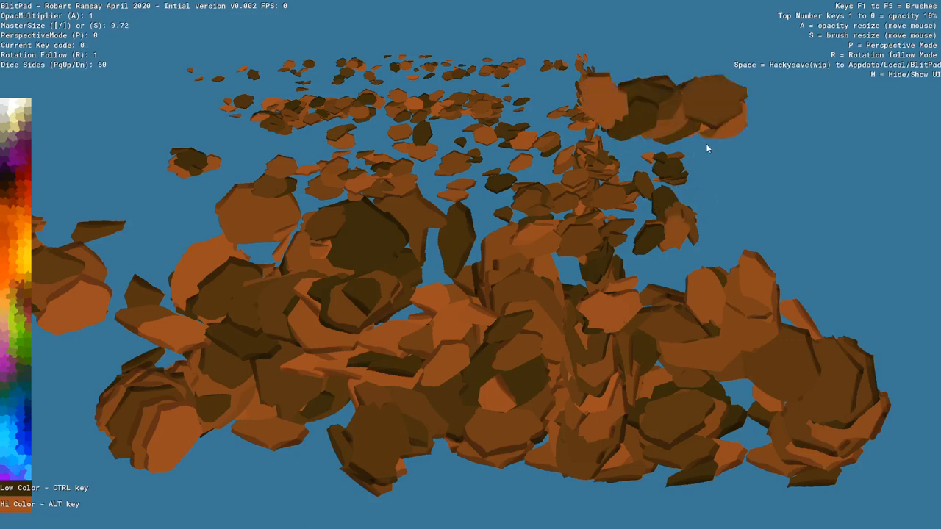
- Reduce the brush size in steps and paint a row of small brown rocks below the large upper-right cluster
{"action": "key", "text": "bracketleft"}
{"action": "key", "text": "bracketleft"}
{"action": "key", "text": "bracketleft"}
{"action": "key", "text": "bracketleft"}
{"action": "mouse_move", "coordinate": [737, 156]}
{"action": "left_mouse_down"}
{"action": "mouse_move", "coordinate": [780, 164]}
{"action": "mouse_move", "coordinate": [844, 154]}
{"action": "left_mouse_up"}
- Enlarge the brush in steps while painting progressively bigger brown rocks down the canvas's right side
{"action": "key", "text": "bracketright"}
{"action": "key", "text": "bracketright"}
{"action": "key", "text": "bracketright"}
{"action": "key", "text": "bracketright"}
{"action": "key", "text": "bracketright"}
{"action": "key", "text": "bracketright"}
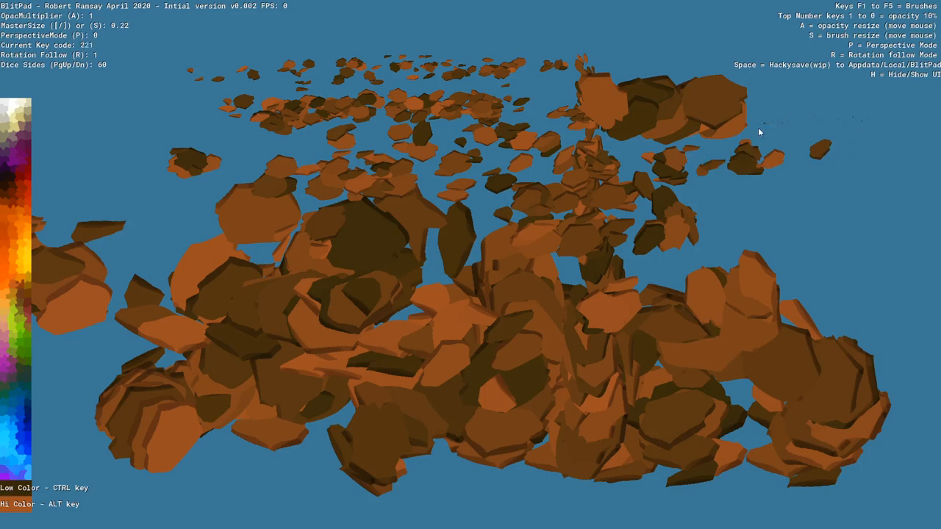
{"action": "mouse_move", "coordinate": [758, 127]}
{"action": "left_mouse_down"}
{"action": "mouse_move", "coordinate": [825, 239]}
{"action": "mouse_move", "coordinate": [694, 229]}
{"action": "mouse_move", "coordinate": [600, 246]}
{"action": "left_mouse_up"}
{"action": "key", "text": "bracketright"}
- Set the master size to 2.36 and paint huge brown and dark red rocks across the foreground
{"action": "key", "text": "s"}
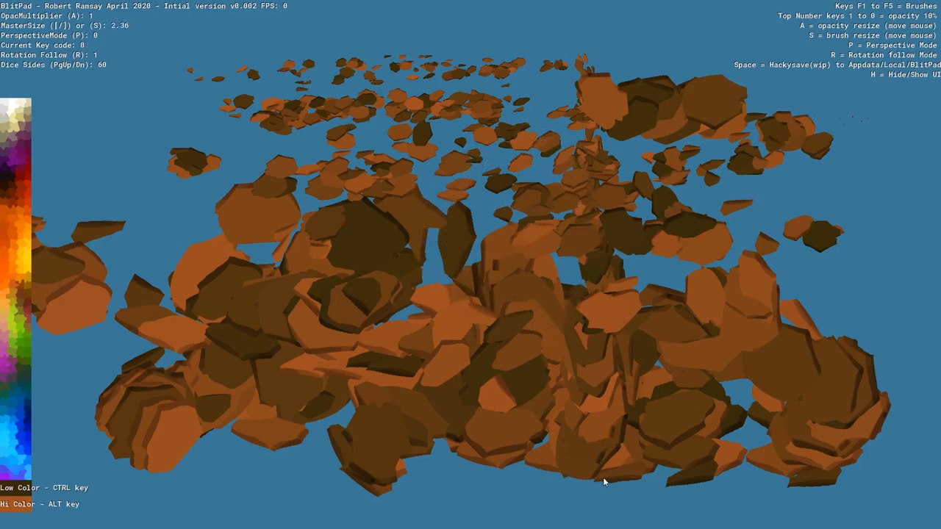
{"action": "mouse_move", "coordinate": [603, 478]}
{"action": "left_mouse_down"}
{"action": "mouse_move", "coordinate": [405, 489]}
{"action": "mouse_move", "coordinate": [162, 484]}
{"action": "mouse_move", "coordinate": [761, 470]}
{"action": "mouse_move", "coordinate": [816, 420]}
{"action": "mouse_move", "coordinate": [680, 381]}
{"action": "left_mouse_up"}
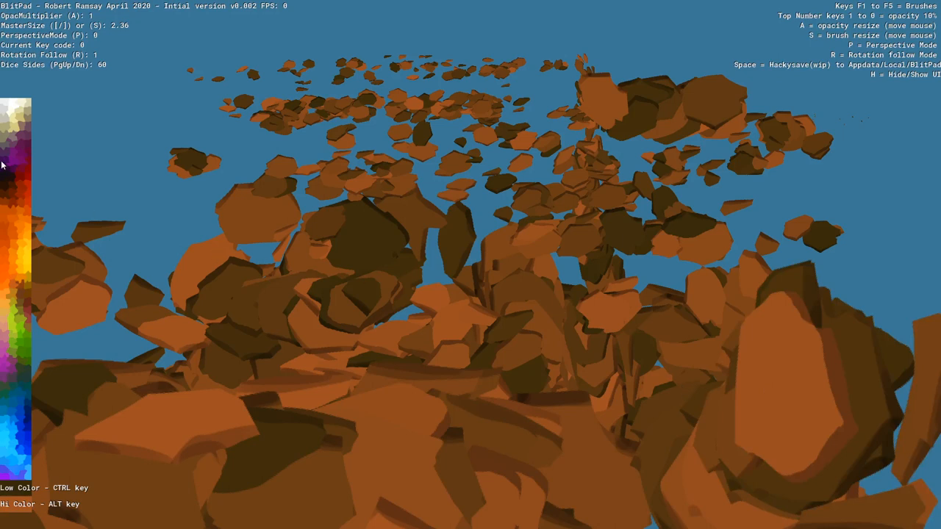
{"action": "mouse_move", "coordinate": [242, 317]}
{"action": "left_mouse_down"}
{"action": "mouse_move", "coordinate": [347, 351]}
{"action": "mouse_move", "coordinate": [664, 383]}
{"action": "mouse_move", "coordinate": [720, 352]}
{"action": "left_mouse_up"}
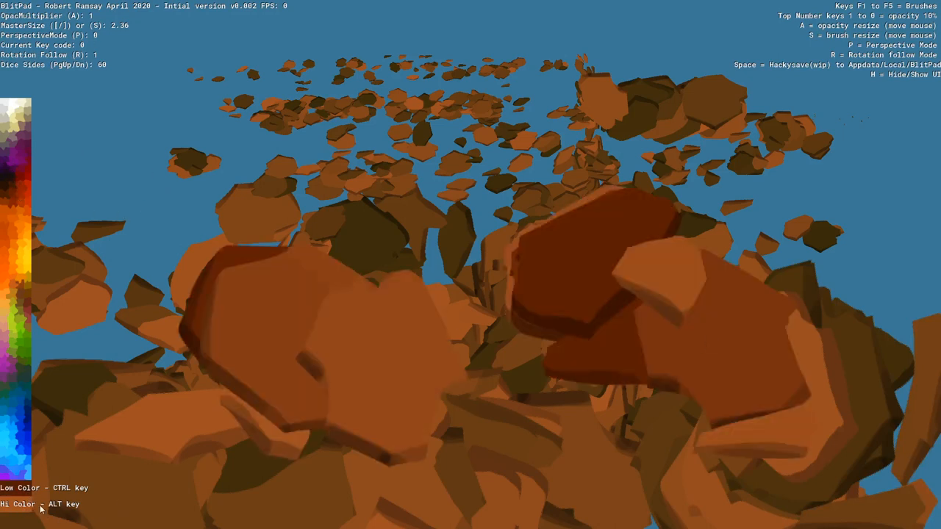
- Sample greens for the low and high colors and paint large green rocks across the middle of the canvas
{"action": "key", "text": "alt"}
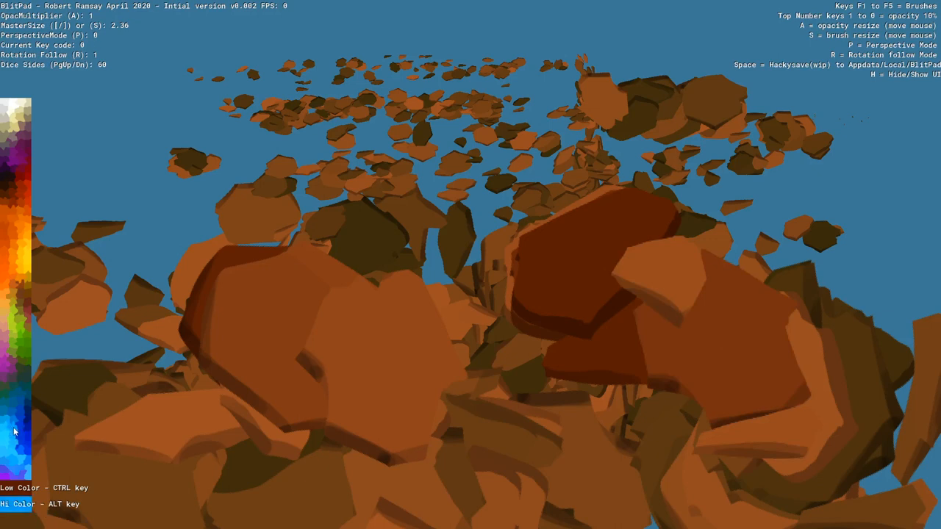
{"action": "key", "text": "ctrl"}
{"action": "key", "text": "alt"}
{"action": "key", "text": "ctrl"}
{"action": "key", "text": "alt"}
{"action": "key", "text": "ctrl"}
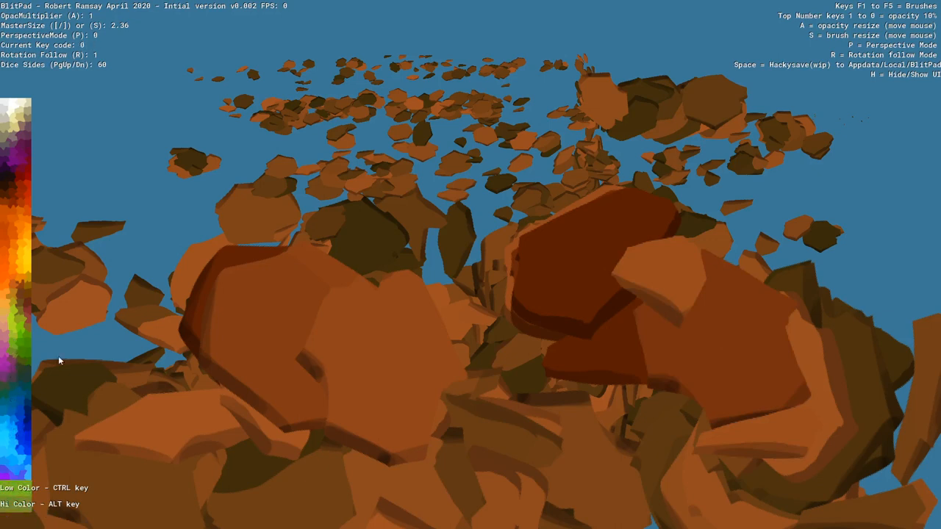
{"action": "mouse_move", "coordinate": [169, 389]}
{"action": "left_mouse_down"}
{"action": "mouse_move", "coordinate": [216, 407]}
{"action": "mouse_move", "coordinate": [702, 353]}
{"action": "mouse_move", "coordinate": [210, 269]}
{"action": "mouse_move", "coordinate": [427, 393]}
{"action": "mouse_move", "coordinate": [554, 336]}
{"action": "mouse_move", "coordinate": [517, 357]}
{"action": "mouse_move", "coordinate": [430, 297]}
{"action": "left_mouse_up"}
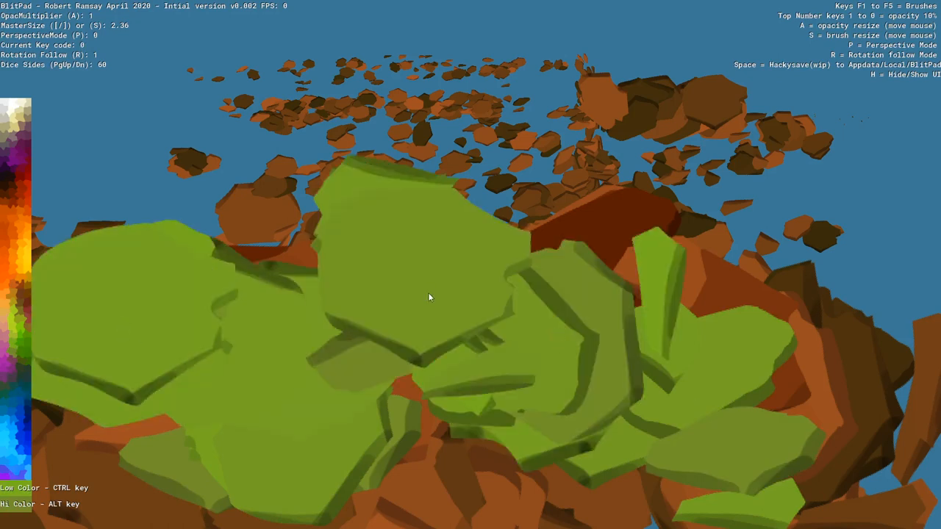
- Set the opacity multiplier to 0.57, cover the canvas with translucent green rocks, and paint a brown mound in the center
{"action": "key", "text": "a"}
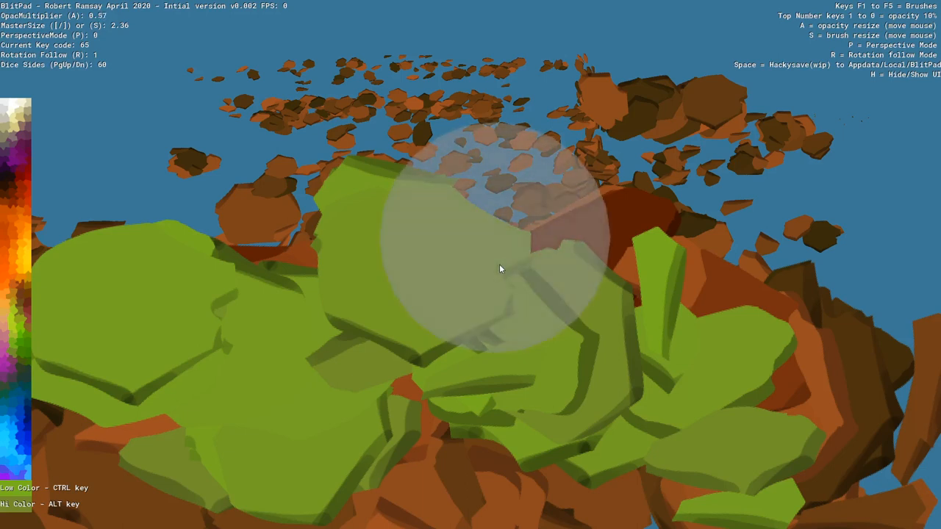
{"action": "mouse_move", "coordinate": [654, 204]}
{"action": "left_mouse_down"}
{"action": "mouse_move", "coordinate": [204, 279]}
{"action": "mouse_move", "coordinate": [918, 383]}
{"action": "mouse_move", "coordinate": [764, 413]}
{"action": "mouse_move", "coordinate": [682, 401]}
{"action": "mouse_move", "coordinate": [842, 273]}
{"action": "mouse_move", "coordinate": [238, 226]}
{"action": "mouse_move", "coordinate": [220, 124]}
{"action": "mouse_move", "coordinate": [481, 87]}
{"action": "mouse_move", "coordinate": [729, 78]}
{"action": "mouse_move", "coordinate": [846, 152]}
{"action": "mouse_move", "coordinate": [412, 456]}
{"action": "mouse_move", "coordinate": [179, 495]}
{"action": "mouse_move", "coordinate": [118, 118]}
{"action": "mouse_move", "coordinate": [739, 240]}
{"action": "mouse_move", "coordinate": [868, 412]}
{"action": "mouse_move", "coordinate": [64, 361]}
{"action": "mouse_move", "coordinate": [94, 252]}
{"action": "mouse_move", "coordinate": [383, 88]}
{"action": "mouse_move", "coordinate": [786, 63]}
{"action": "mouse_move", "coordinate": [626, 96]}
{"action": "mouse_move", "coordinate": [443, 252]}
{"action": "left_mouse_up"}
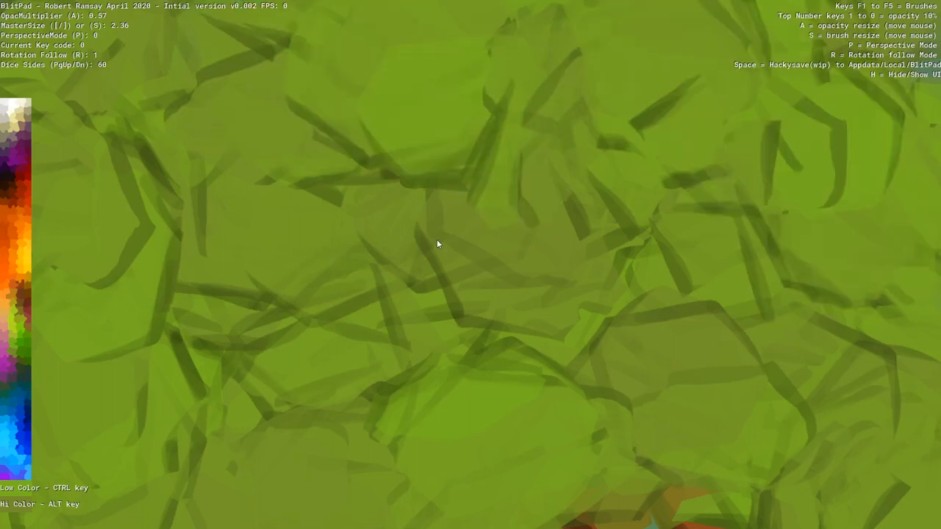
{"action": "mouse_move", "coordinate": [496, 269]}
{"action": "left_mouse_down"}
{"action": "mouse_move", "coordinate": [493, 336]}
{"action": "mouse_move", "coordinate": [507, 326]}
{"action": "mouse_move", "coordinate": [378, 349]}
{"action": "mouse_move", "coordinate": [428, 366]}
{"action": "left_mouse_up"}
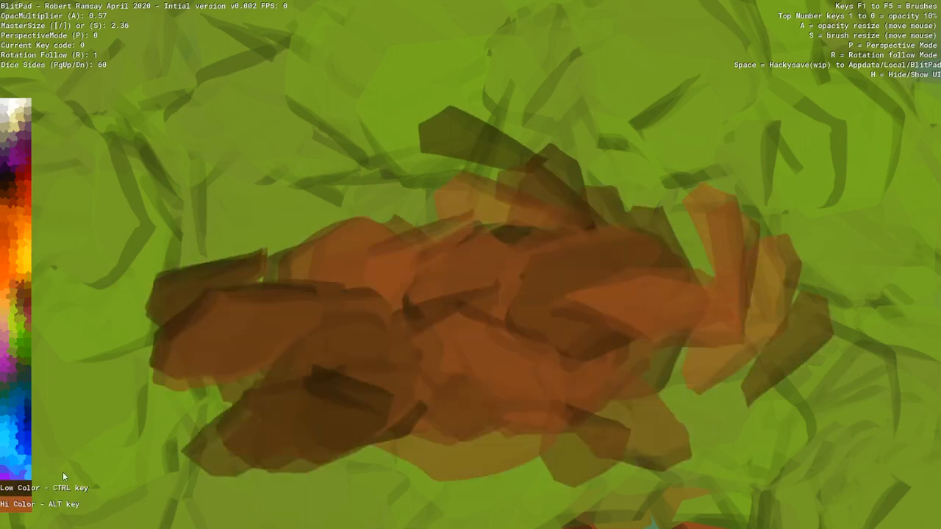
- Paint dark green grass clumps along the bottom of the canvas with the grass brush, adding orange-yellow blades among them
{"action": "key", "text": "F2"}
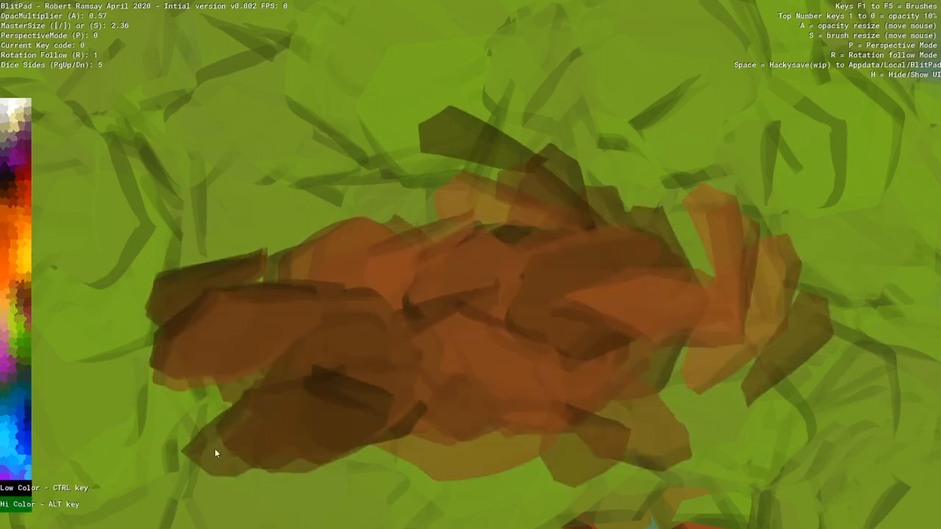
{"action": "mouse_move", "coordinate": [214, 452]}
{"action": "left_mouse_down"}
{"action": "mouse_move", "coordinate": [270, 469]}
{"action": "mouse_move", "coordinate": [415, 485]}
{"action": "mouse_move", "coordinate": [518, 454]}
{"action": "left_mouse_up"}
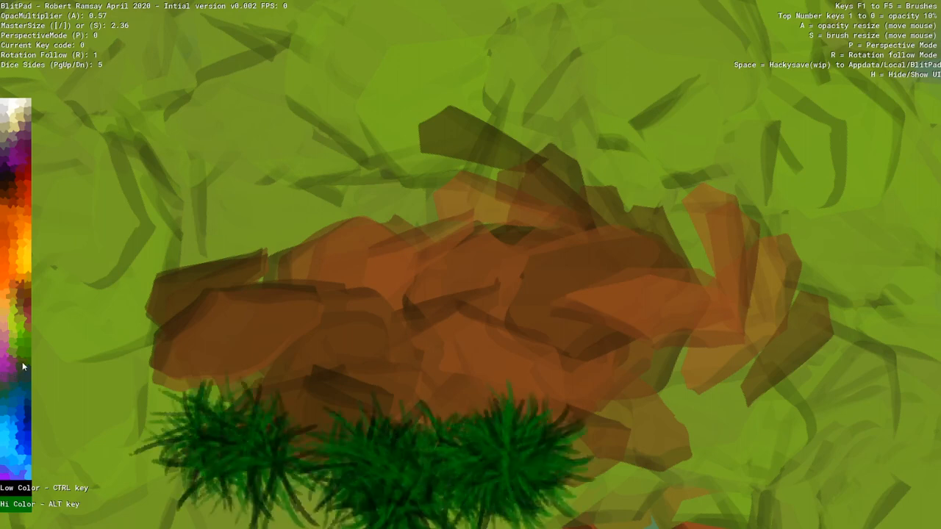
{"action": "key", "text": "ctrl"}
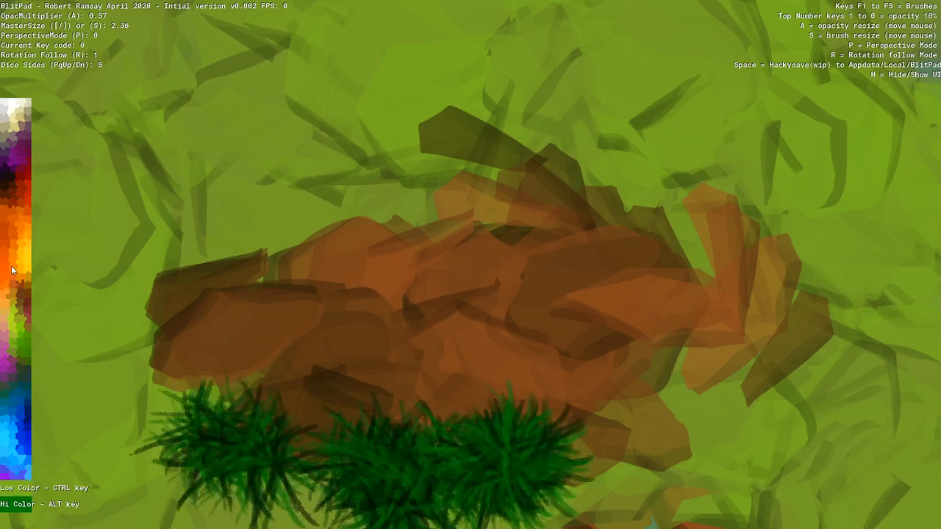
{"action": "key", "text": "alt"}
{"action": "mouse_move", "coordinate": [477, 495]}
{"action": "left_mouse_down"}
{"action": "mouse_move", "coordinate": [597, 442]}
{"action": "mouse_move", "coordinate": [560, 464]}
{"action": "mouse_move", "coordinate": [264, 430]}
{"action": "mouse_move", "coordinate": [441, 405]}
{"action": "mouse_move", "coordinate": [411, 415]}
{"action": "mouse_move", "coordinate": [762, 429]}
{"action": "mouse_move", "coordinate": [279, 449]}
{"action": "mouse_move", "coordinate": [114, 497]}
{"action": "mouse_move", "coordinate": [88, 478]}
{"action": "mouse_move", "coordinate": [895, 462]}
{"action": "mouse_move", "coordinate": [878, 380]}
{"action": "mouse_move", "coordinate": [360, 406]}
{"action": "mouse_move", "coordinate": [78, 403]}
{"action": "mouse_move", "coordinate": [75, 385]}
{"action": "left_mouse_up"}
- Restore the grass brush's dark green colors and paint denser grass over the orange blades below the mound
{"action": "key", "text": "F2"}
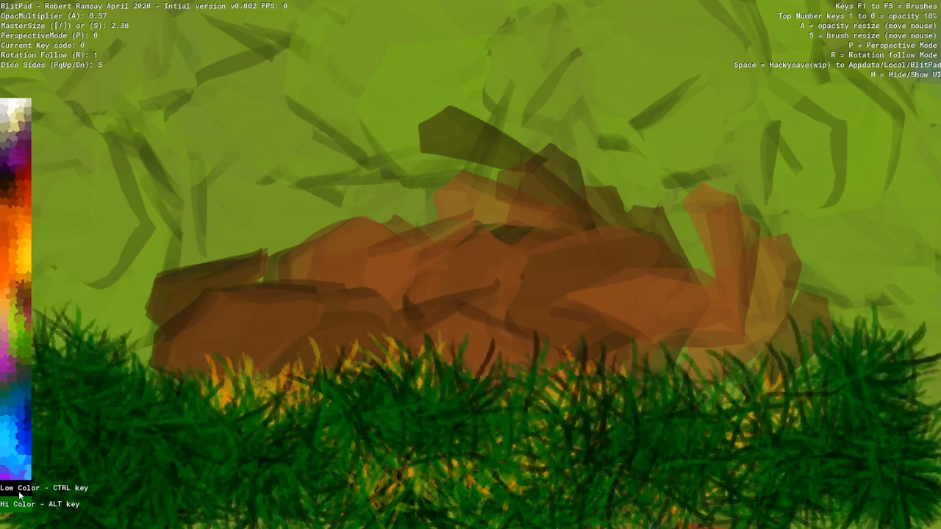
{"action": "mouse_move", "coordinate": [270, 413]}
{"action": "left_mouse_down"}
{"action": "mouse_move", "coordinate": [369, 370]}
{"action": "mouse_move", "coordinate": [659, 433]}
{"action": "left_mouse_up"}
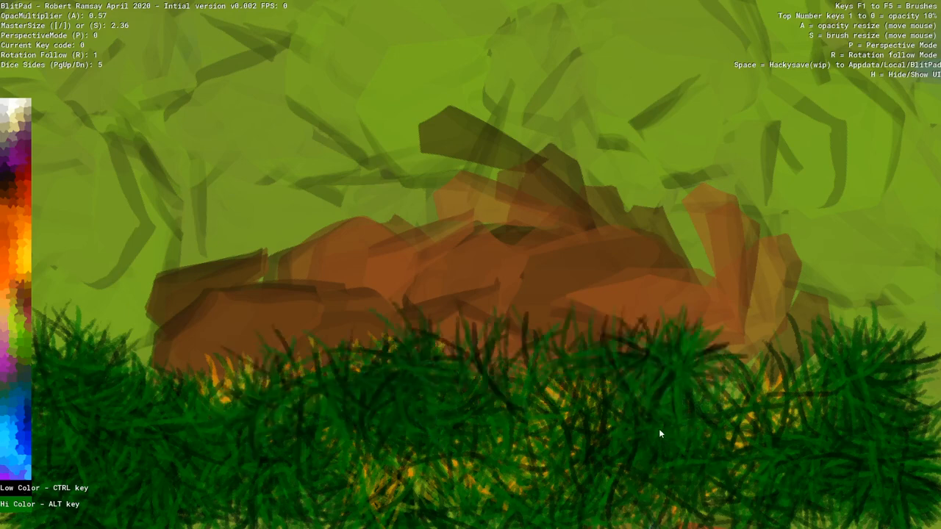
{"action": "mouse_move", "coordinate": [189, 332]}
{"action": "left_mouse_down"}
{"action": "mouse_move", "coordinate": [314, 416]}
{"action": "mouse_move", "coordinate": [845, 450]}
{"action": "mouse_move", "coordinate": [559, 508]}
{"action": "mouse_move", "coordinate": [507, 495]}
{"action": "mouse_move", "coordinate": [509, 450]}
{"action": "left_mouse_up"}
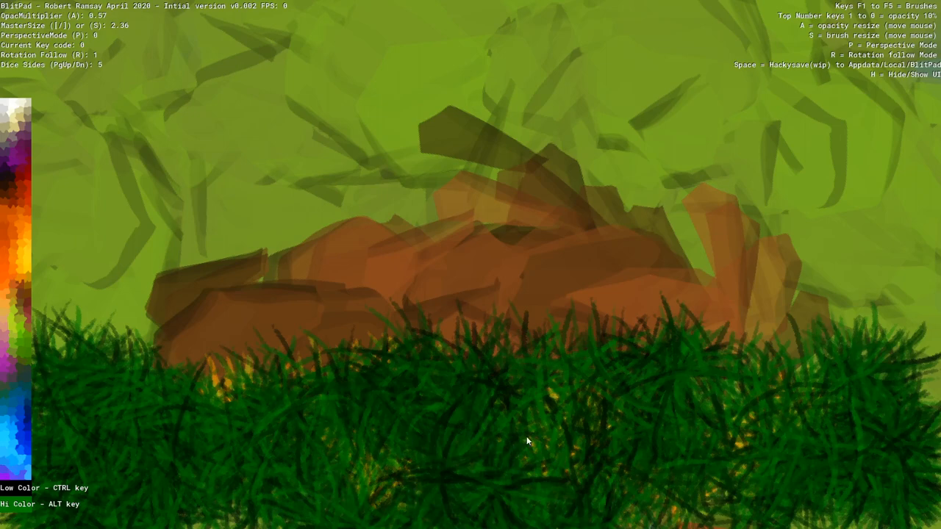
- Paint a large yellow grass tuft in the lower-left corner and, at master size 0.46, a winding yellow fur strip across the foreground
{"action": "key", "text": "alt"}
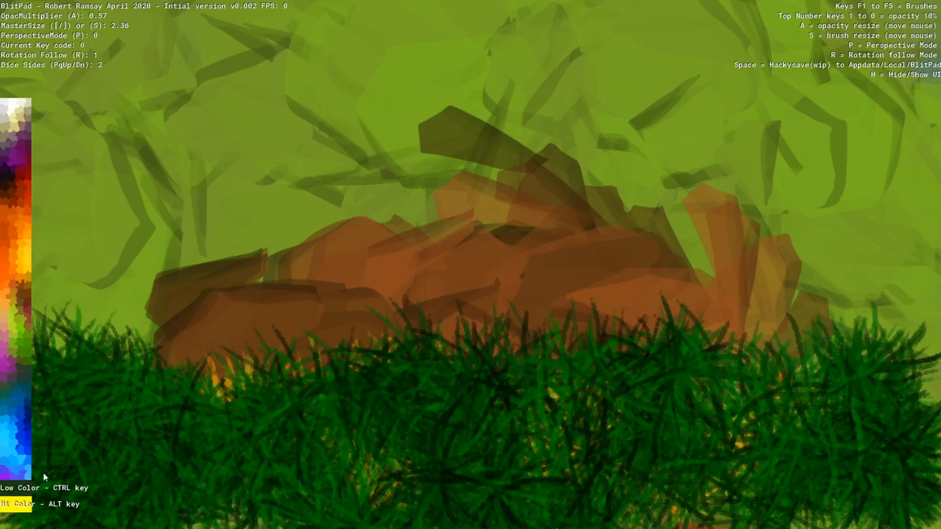
{"action": "left_click_drag", "start_coordinate": [170, 525], "coordinate": [199, 521]}
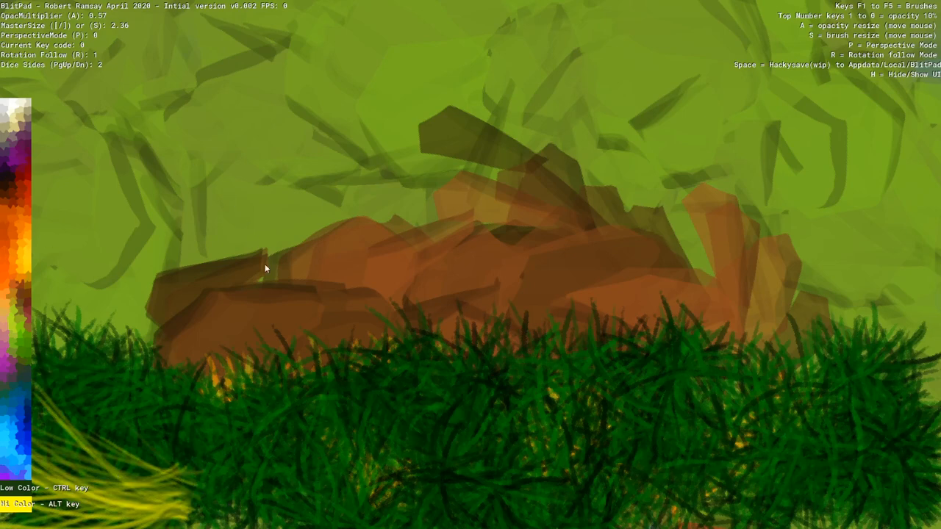
{"action": "key", "text": "s"}
{"action": "mouse_move", "coordinate": [888, 475]}
{"action": "left_mouse_down"}
{"action": "mouse_move", "coordinate": [895, 394]}
{"action": "mouse_move", "coordinate": [886, 319]}
{"action": "mouse_move", "coordinate": [865, 287]}
{"action": "mouse_move", "coordinate": [806, 284]}
{"action": "mouse_move", "coordinate": [783, 340]}
{"action": "mouse_move", "coordinate": [786, 428]}
{"action": "mouse_move", "coordinate": [765, 474]}
{"action": "mouse_move", "coordinate": [703, 419]}
{"action": "mouse_move", "coordinate": [672, 371]}
{"action": "mouse_move", "coordinate": [596, 455]}
{"action": "mouse_move", "coordinate": [555, 452]}
{"action": "left_mouse_up"}
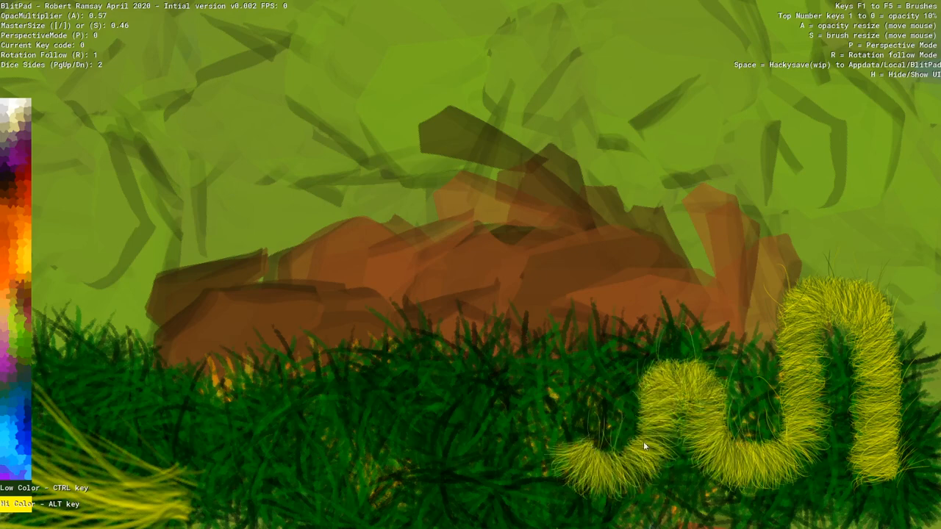
{"action": "mouse_move", "coordinate": [573, 407]}
{"action": "left_mouse_down"}
{"action": "mouse_move", "coordinate": [173, 428]}
{"action": "mouse_move", "coordinate": [111, 396]}
{"action": "left_mouse_up"}
{"action": "mouse_move", "coordinate": [177, 429]}
{"action": "left_mouse_down"}
{"action": "mouse_move", "coordinate": [125, 398]}
{"action": "mouse_move", "coordinate": [143, 370]}
{"action": "mouse_move", "coordinate": [186, 378]}
{"action": "mouse_move", "coordinate": [213, 344]}
{"action": "left_mouse_up"}
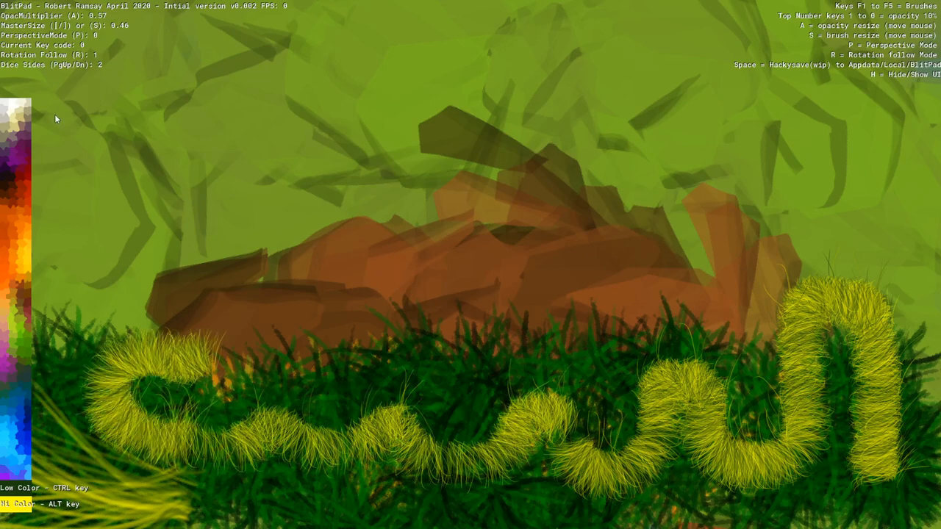
- Turn off rotation follow and paint upright yellow grass along the mound's ridges and base, checking the painting with the interface text hidden
{"action": "key", "text": "r"}
{"action": "mouse_move", "coordinate": [327, 371]}
{"action": "left_mouse_down"}
{"action": "mouse_move", "coordinate": [582, 353]}
{"action": "mouse_move", "coordinate": [652, 249]}
{"action": "left_mouse_up"}
{"action": "mouse_move", "coordinate": [493, 234]}
{"action": "left_mouse_down"}
{"action": "mouse_move", "coordinate": [525, 167]}
{"action": "mouse_move", "coordinate": [488, 145]}
{"action": "left_mouse_up"}
{"action": "mouse_move", "coordinate": [434, 266]}
{"action": "left_mouse_down"}
{"action": "mouse_move", "coordinate": [303, 251]}
{"action": "mouse_move", "coordinate": [111, 261]}
{"action": "mouse_move", "coordinate": [233, 266]}
{"action": "mouse_move", "coordinate": [416, 235]}
{"action": "mouse_move", "coordinate": [618, 234]}
{"action": "mouse_move", "coordinate": [752, 327]}
{"action": "mouse_move", "coordinate": [702, 336]}
{"action": "left_mouse_up"}
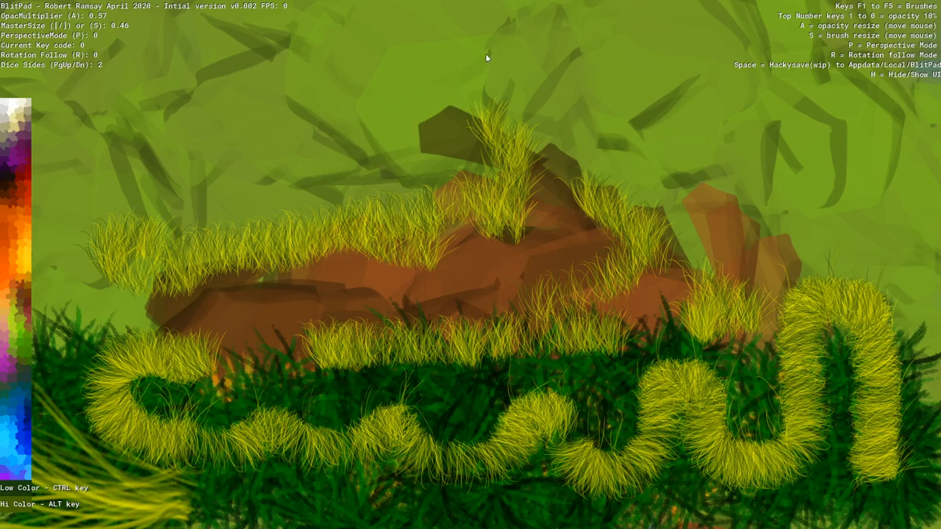
{"action": "key", "text": "h"}
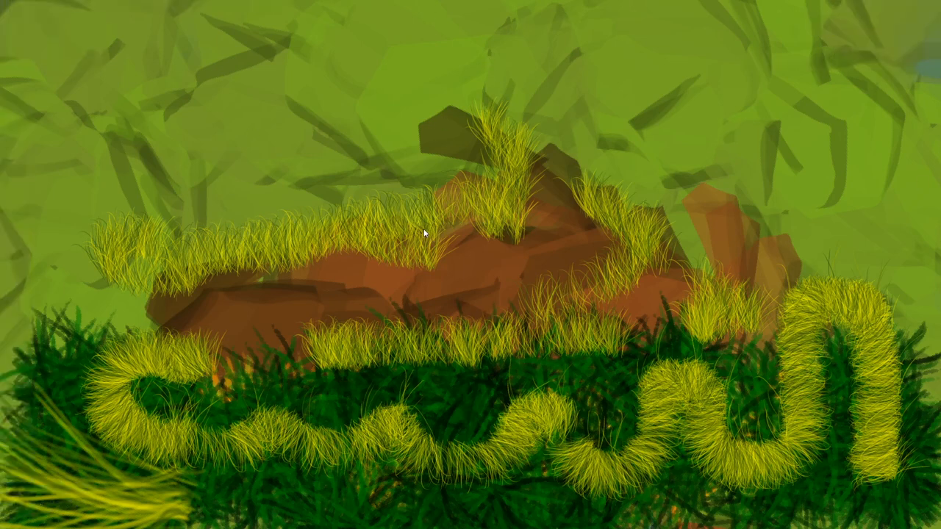
{"action": "key", "text": "h"}
- Paint dark green upright grass below the mound, enlarging the brush to master size 1.46 for bigger clumps
{"action": "mouse_move", "coordinate": [476, 322]}
{"action": "left_mouse_down"}
{"action": "mouse_move", "coordinate": [272, 344]}
{"action": "mouse_move", "coordinate": [453, 369]}
{"action": "mouse_move", "coordinate": [540, 369]}
{"action": "mouse_move", "coordinate": [233, 368]}
{"action": "mouse_move", "coordinate": [188, 381]}
{"action": "left_mouse_up"}
{"action": "key", "text": "s"}
{"action": "mouse_move", "coordinate": [516, 391]}
{"action": "left_mouse_down"}
{"action": "mouse_move", "coordinate": [441, 507]}
{"action": "mouse_move", "coordinate": [563, 505]}
{"action": "mouse_move", "coordinate": [556, 412]}
{"action": "left_mouse_up"}
- Lower the opacity multiplier to 0.10 and 0.20 and paint faint dark grass over the mound's center and right side
{"action": "key", "text": "a"}
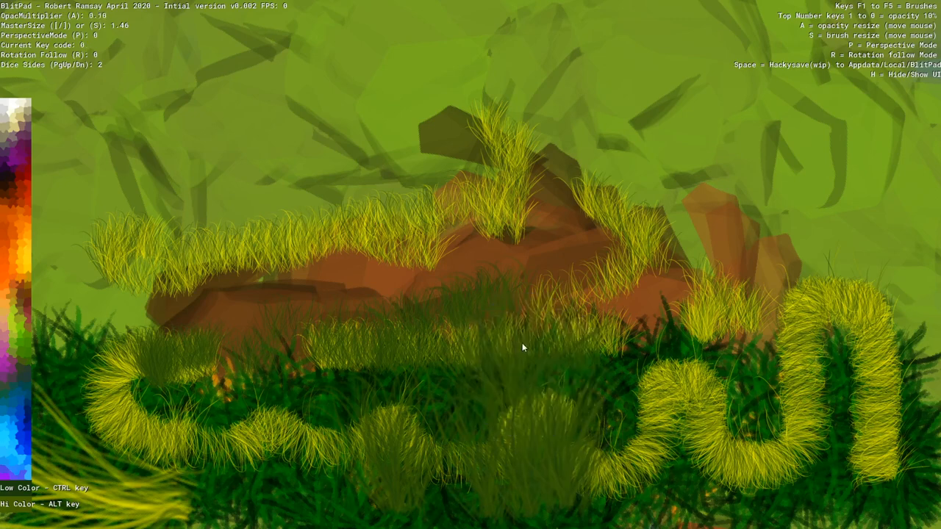
{"action": "left_click_drag", "start_coordinate": [531, 247], "coordinate": [511, 303]}
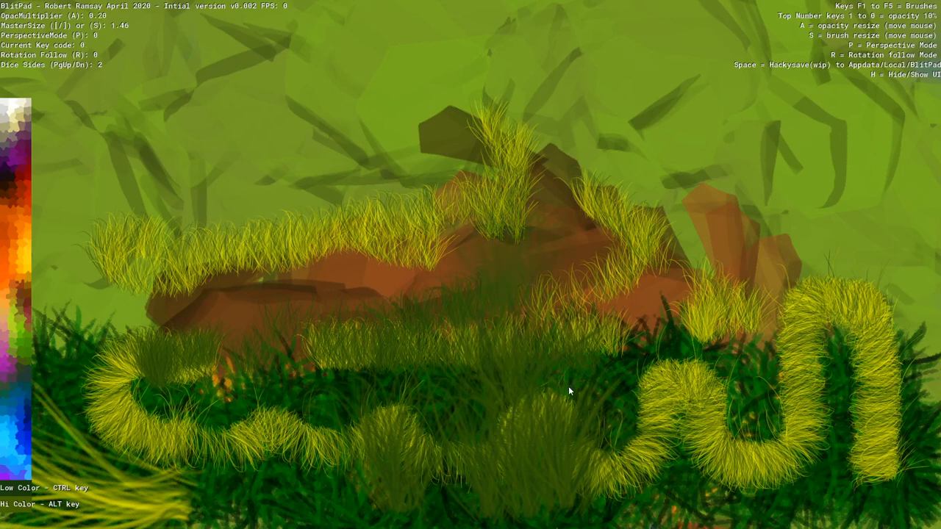
{"action": "mouse_move", "coordinate": [569, 391]}
{"action": "left_mouse_down"}
{"action": "mouse_move", "coordinate": [666, 378]}
{"action": "mouse_move", "coordinate": [695, 386]}
{"action": "mouse_move", "coordinate": [709, 430]}
{"action": "mouse_move", "coordinate": [693, 444]}
{"action": "mouse_move", "coordinate": [725, 441]}
{"action": "left_mouse_up"}
- Raise the opacity multiplier to 0.60 and paint a wide band of tall yellow grass across the center foreground
{"action": "key", "text": "4"}
{"action": "key", "text": "5"}
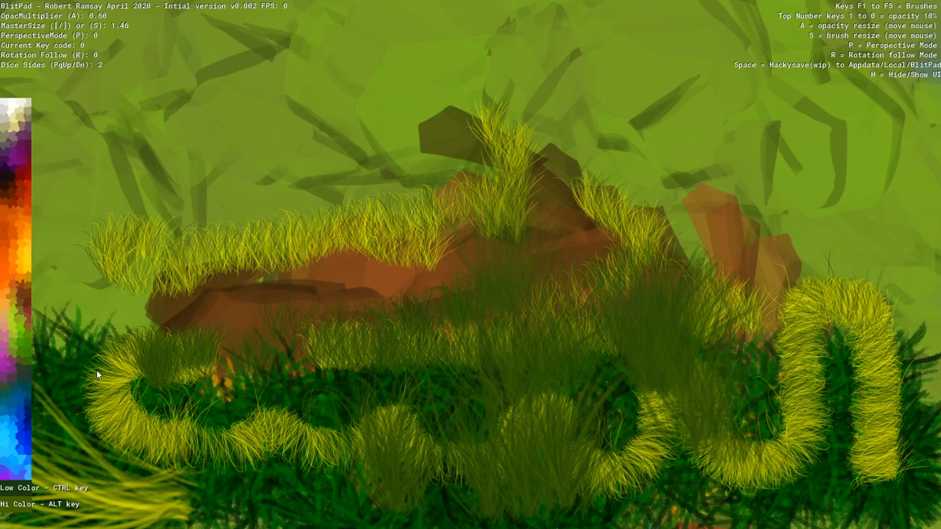
{"action": "mouse_move", "coordinate": [284, 460]}
{"action": "left_mouse_down"}
{"action": "mouse_move", "coordinate": [363, 480]}
{"action": "mouse_move", "coordinate": [594, 460]}
{"action": "left_mouse_up"}
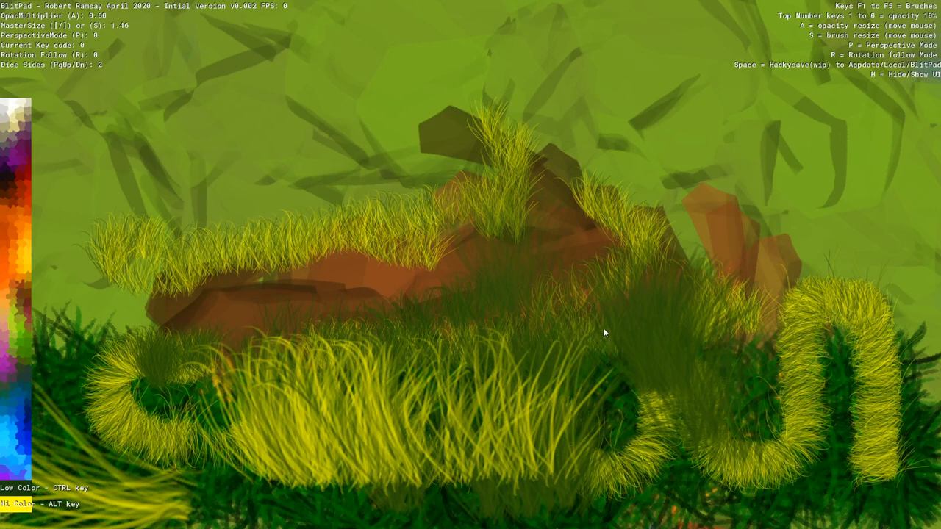
- Vary the number of dice sides while painting dense, tall yellow grass over the upper part of the mound
{"action": "key", "text": "Page_Up"}
{"action": "key", "text": "Page_Up"}
{"action": "key", "text": "Page_Up"}
{"action": "key", "text": "Page_Up"}
{"action": "key", "text": "Page_Up"}
{"action": "mouse_move", "coordinate": [618, 290]}
{"action": "left_mouse_down"}
{"action": "mouse_move", "coordinate": [546, 304]}
{"action": "mouse_move", "coordinate": [279, 307]}
{"action": "mouse_move", "coordinate": [664, 316]}
{"action": "mouse_move", "coordinate": [196, 324]}
{"action": "mouse_move", "coordinate": [757, 316]}
{"action": "mouse_move", "coordinate": [550, 330]}
{"action": "mouse_move", "coordinate": [567, 147]}
{"action": "mouse_move", "coordinate": [348, 140]}
{"action": "mouse_move", "coordinate": [262, 183]}
{"action": "mouse_move", "coordinate": [374, 158]}
{"action": "mouse_move", "coordinate": [336, 160]}
{"action": "mouse_move", "coordinate": [337, 176]}
{"action": "mouse_move", "coordinate": [431, 179]}
{"action": "mouse_move", "coordinate": [388, 193]}
{"action": "mouse_move", "coordinate": [419, 278]}
{"action": "mouse_move", "coordinate": [681, 312]}
{"action": "mouse_move", "coordinate": [618, 296]}
{"action": "mouse_move", "coordinate": [528, 302]}
{"action": "left_mouse_up"}
{"action": "key", "text": "Page_Down"}
{"action": "key", "text": "Page_Down"}
{"action": "key", "text": "Page_Up"}
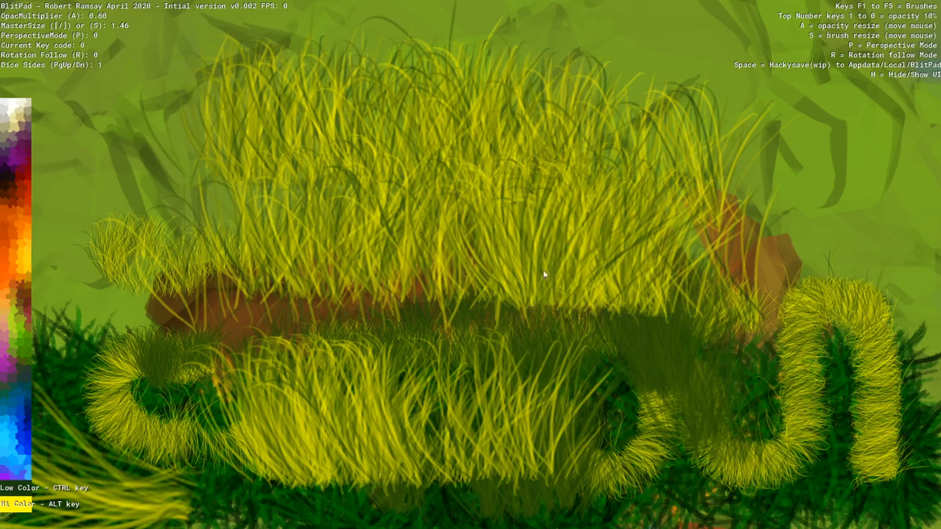
- Switch to the leaf brush with 50 dice sides, paint large grey-yellow leaves at the lower left, and set the opacity multiplier to 1
{"action": "key", "text": "Page_Up"}
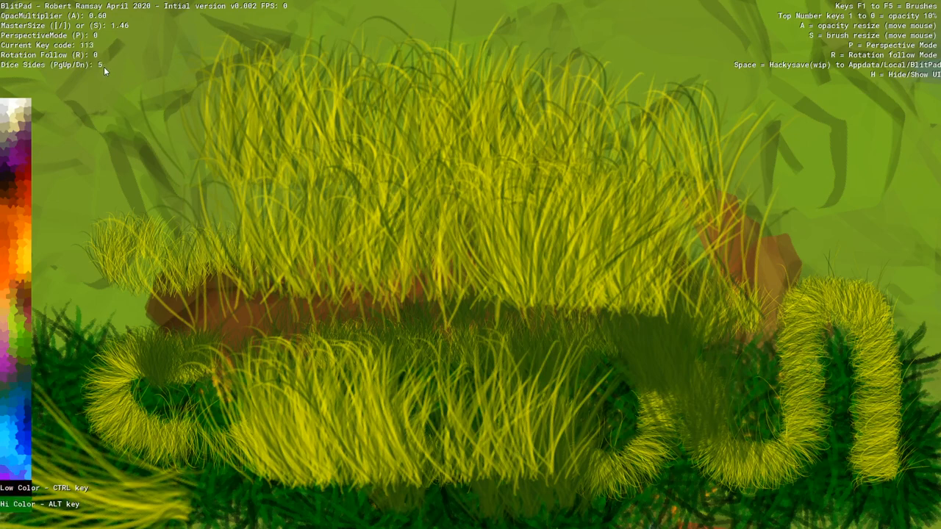
{"action": "key", "text": "Page_Down"}
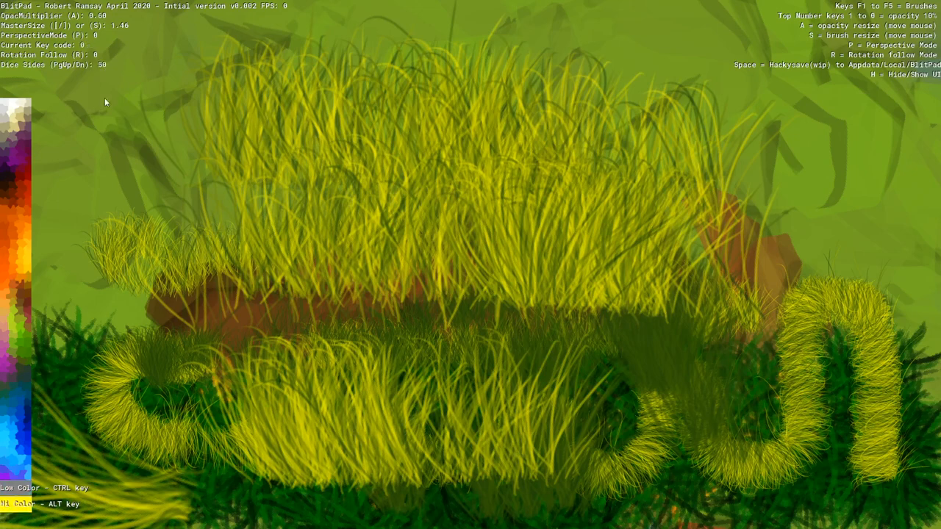
{"action": "key", "text": "F2"}
{"action": "left_click_drag", "start_coordinate": [202, 506], "coordinate": [428, 522]}
{"action": "key", "text": "0"}
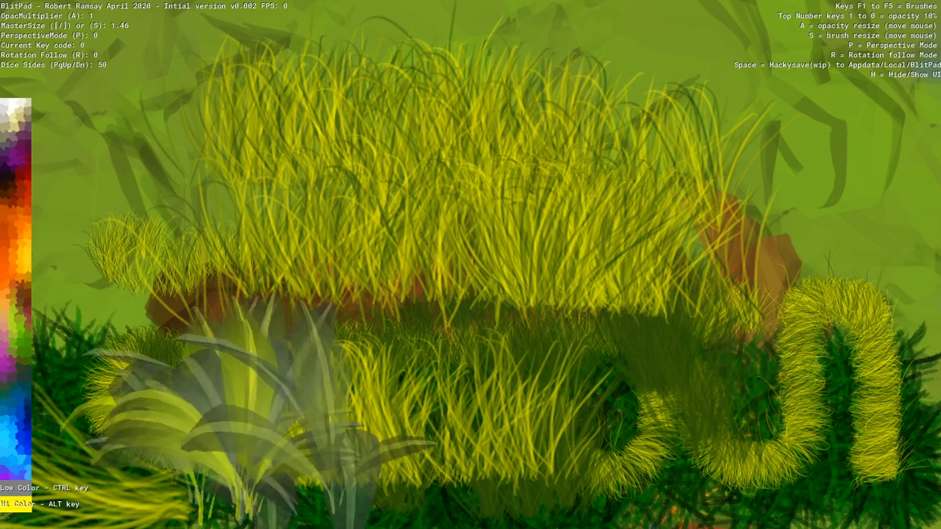
- Paint a dense row of large, opaque grey-yellow leaves along the lower edge of the canvas
{"action": "mouse_move", "coordinate": [312, 514]}
{"action": "left_mouse_down"}
{"action": "mouse_move", "coordinate": [377, 513]}
{"action": "mouse_move", "coordinate": [147, 516]}
{"action": "mouse_move", "coordinate": [180, 525]}
{"action": "mouse_move", "coordinate": [295, 512]}
{"action": "mouse_move", "coordinate": [449, 526]}
{"action": "left_mouse_up"}
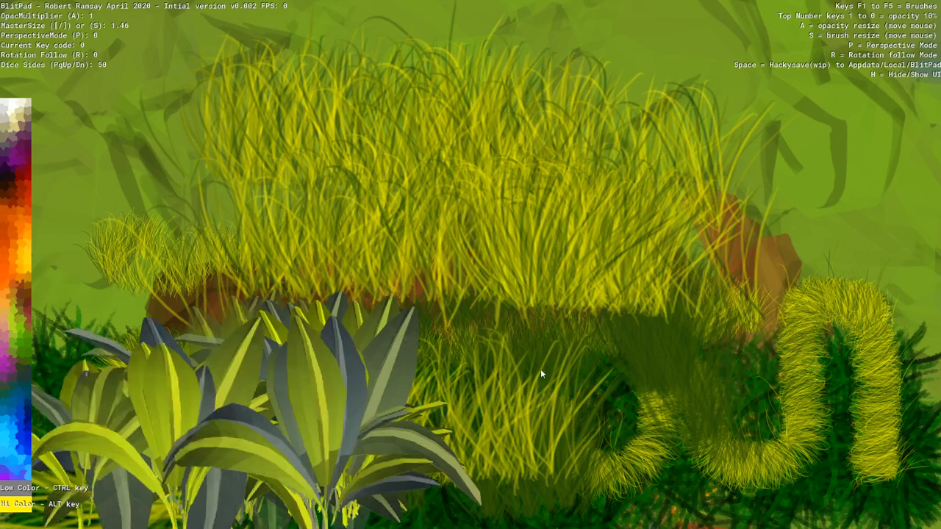
{"action": "key", "text": "a"}
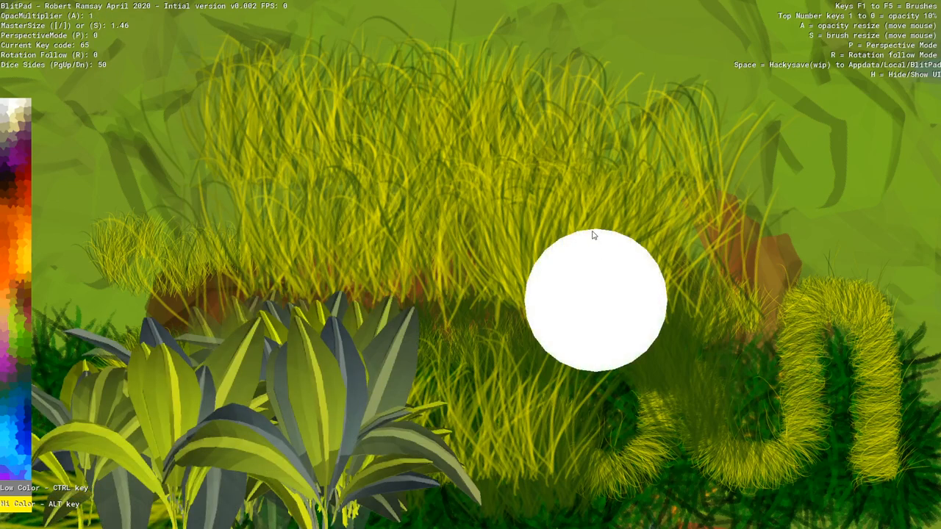
{"action": "left_click_drag", "start_coordinate": [505, 520], "coordinate": [846, 518]}
- Lower the opacity multiplier to 0.18, paint faint leaves over the mound's center and right side, and reduce the brush size to 0.27
{"action": "key", "text": "a"}
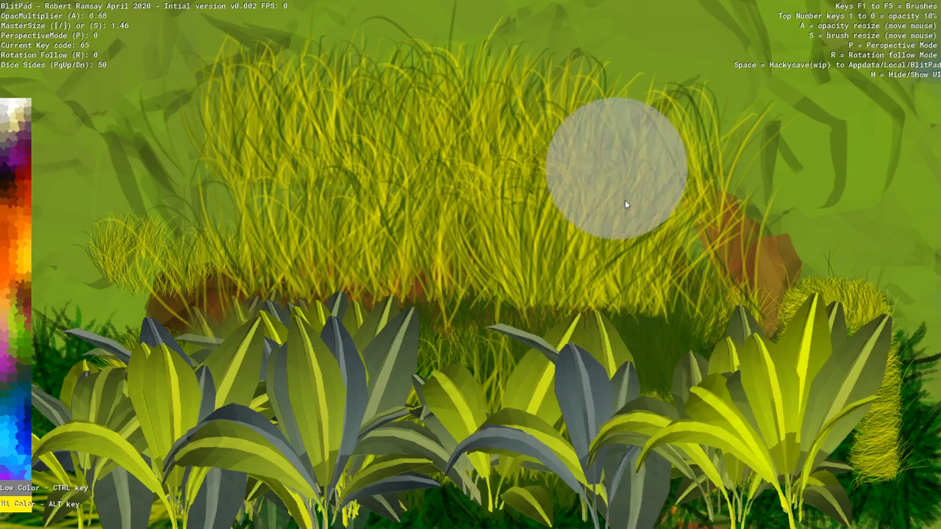
{"action": "mouse_move", "coordinate": [613, 278]}
{"action": "left_mouse_down"}
{"action": "mouse_move", "coordinate": [758, 242]}
{"action": "mouse_move", "coordinate": [868, 299]}
{"action": "mouse_move", "coordinate": [481, 292]}
{"action": "left_mouse_up"}
{"action": "key", "text": "s"}
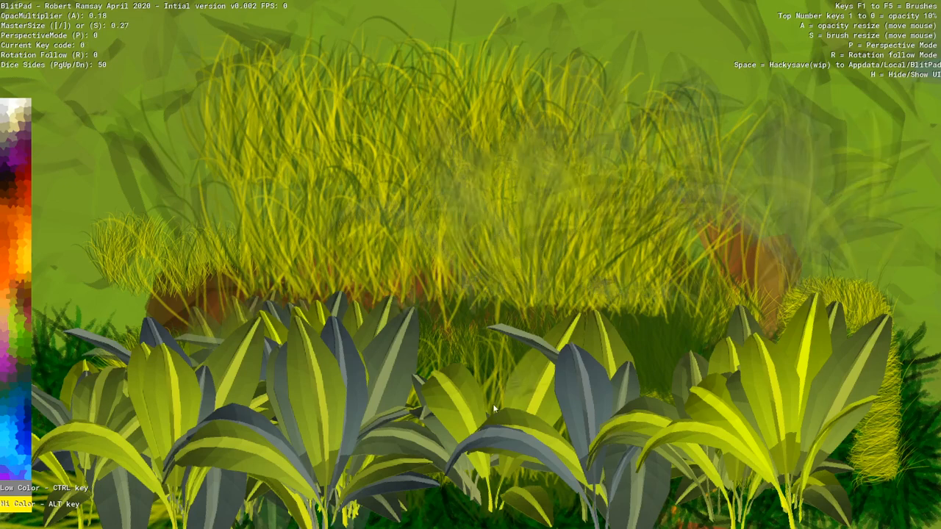
- Pick a blue high color and green low color, set opacity to 1 and size to 1.26, and paint blue-green plants along the lower-left foreground
{"action": "key", "text": "alt"}
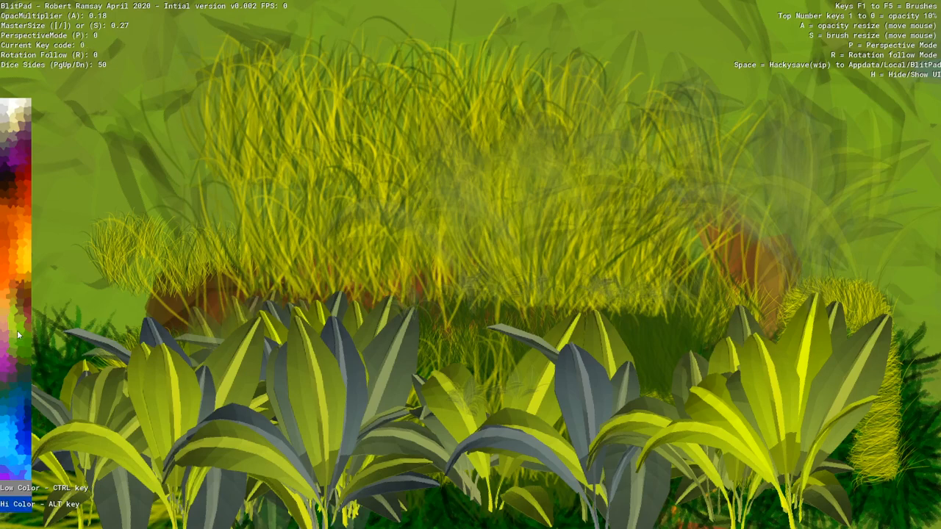
{"action": "key", "text": "ctrl"}
{"action": "key", "text": "0"}
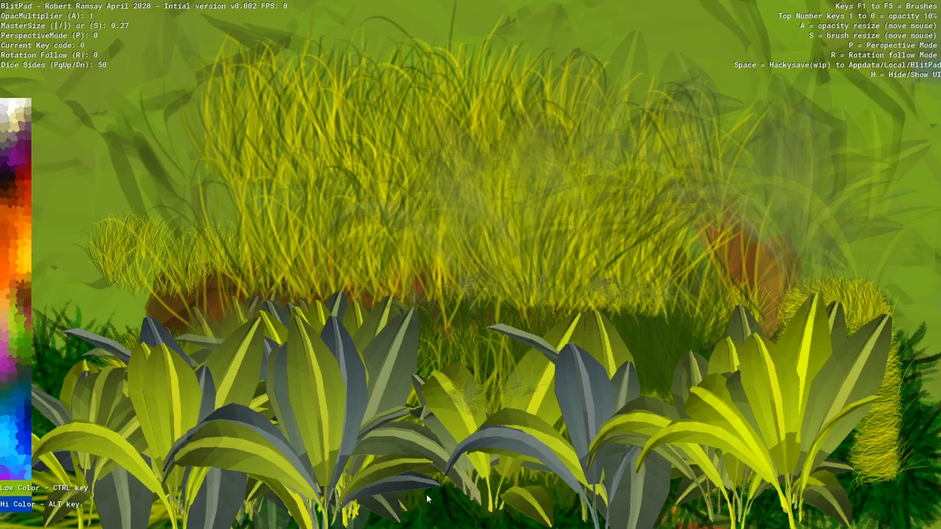
{"action": "key", "text": "s"}
{"action": "left_click", "coordinate": [504, 512]}
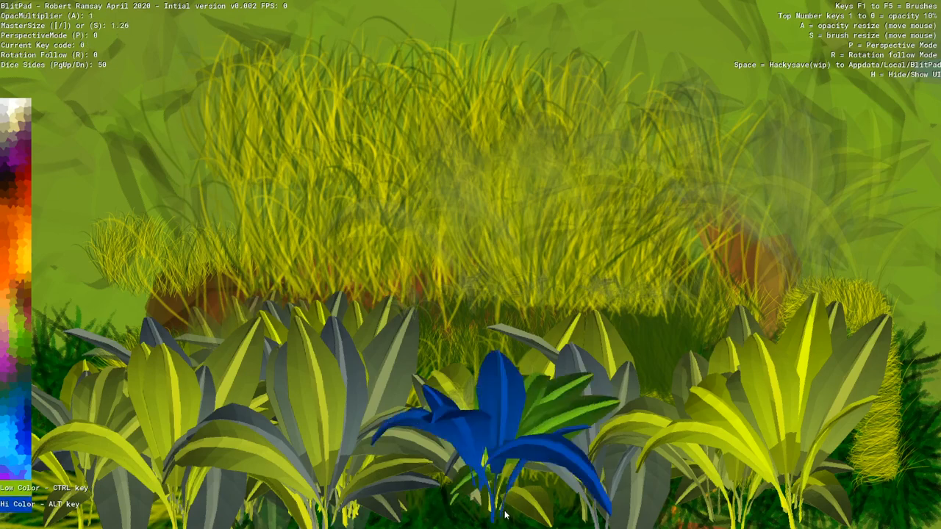
{"action": "left_click", "coordinate": [439, 518]}
{"action": "left_click", "coordinate": [323, 514]}
{"action": "left_click", "coordinate": [217, 522]}
{"action": "left_click", "coordinate": [124, 521]}
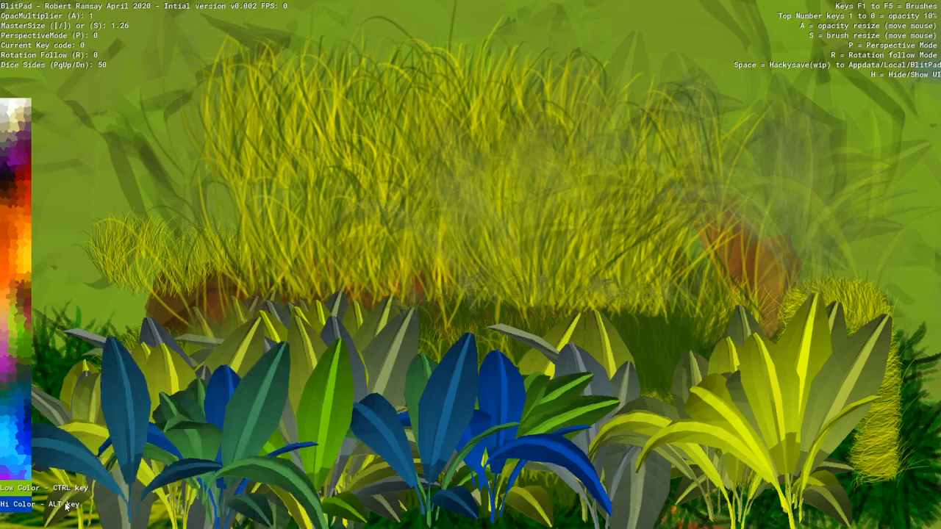
- Change the high color to green and place bright green leafy plants across the whole foreground
{"action": "key", "text": "alt"}
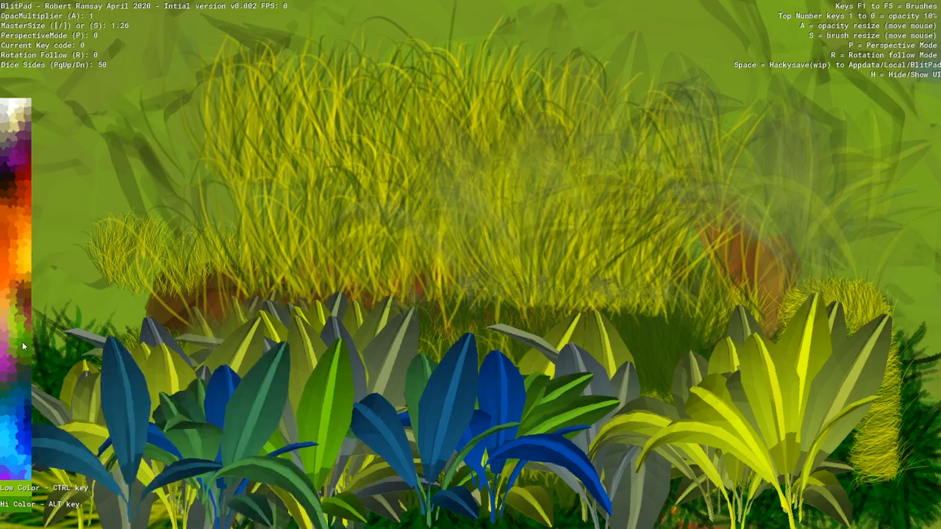
{"action": "left_click", "coordinate": [283, 524]}
{"action": "left_click", "coordinate": [396, 525]}
{"action": "left_click", "coordinate": [622, 523]}
{"action": "left_click", "coordinate": [809, 524]}
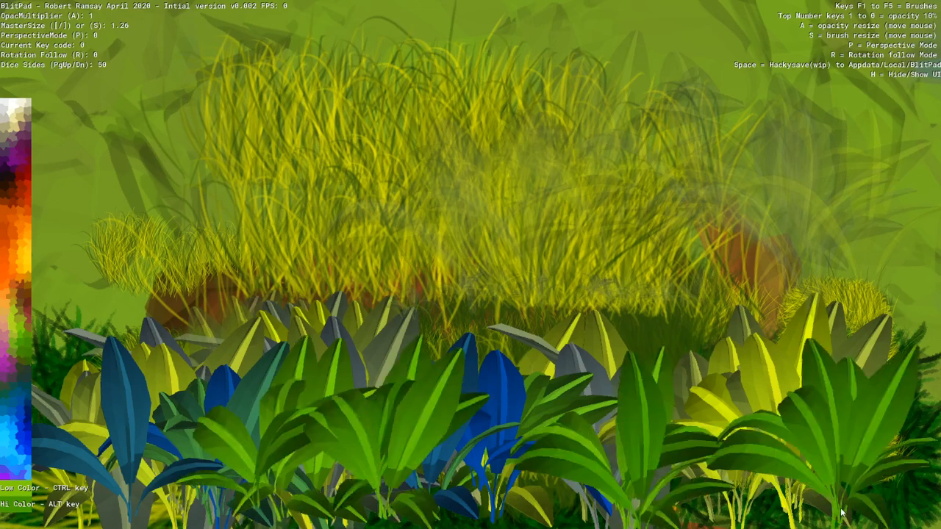
{"action": "left_click", "coordinate": [846, 515]}
{"action": "left_click", "coordinate": [559, 515]}
{"action": "left_click", "coordinate": [155, 523]}
{"action": "left_click", "coordinate": [110, 523]}
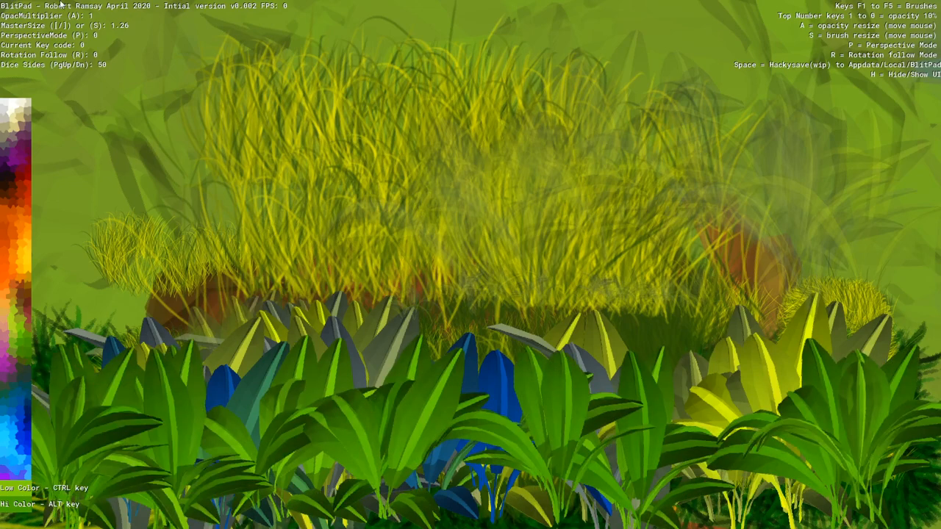
- Enable perspective mode and paint rows of green plants over the mound, from mid-canvas up to its top
{"action": "key", "text": "p"}
{"action": "left_click_drag", "start_coordinate": [443, 302], "coordinate": [673, 316]}
{"action": "left_click_drag", "start_coordinate": [486, 212], "coordinate": [272, 211]}
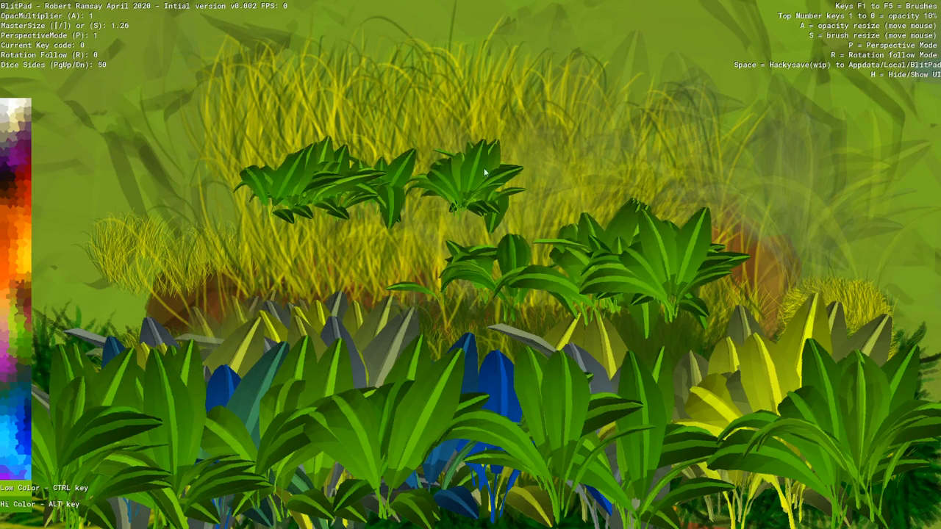
{"action": "left_click_drag", "start_coordinate": [518, 122], "coordinate": [693, 130]}
{"action": "mouse_move", "coordinate": [538, 80]}
{"action": "left_mouse_down"}
{"action": "mouse_move", "coordinate": [219, 80]}
{"action": "mouse_move", "coordinate": [708, 67]}
{"action": "mouse_move", "coordinate": [224, 68]}
{"action": "left_mouse_up"}
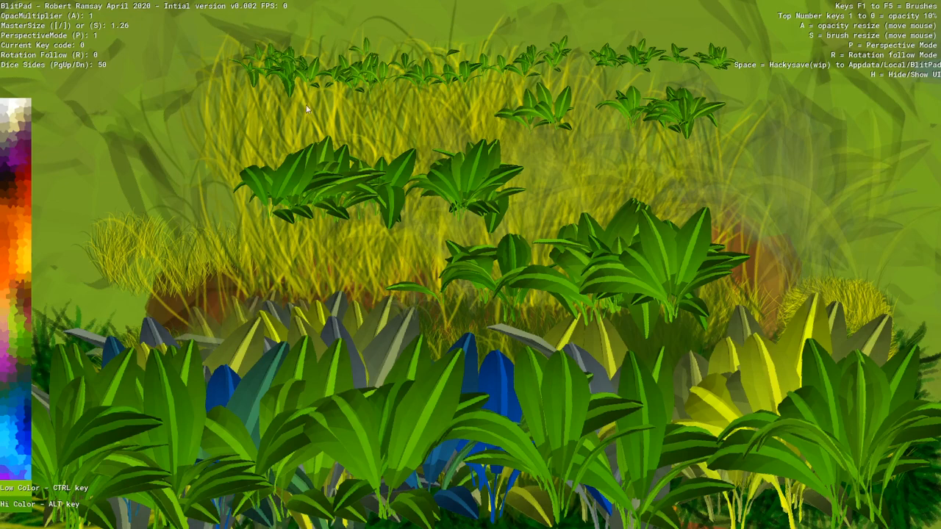
- Add more green perspective-scaled plants in the gaps at the mound's center and along its left and right sides
{"action": "left_click_drag", "start_coordinate": [557, 171], "coordinate": [800, 188]}
{"action": "left_click_drag", "start_coordinate": [109, 152], "coordinate": [164, 142]}
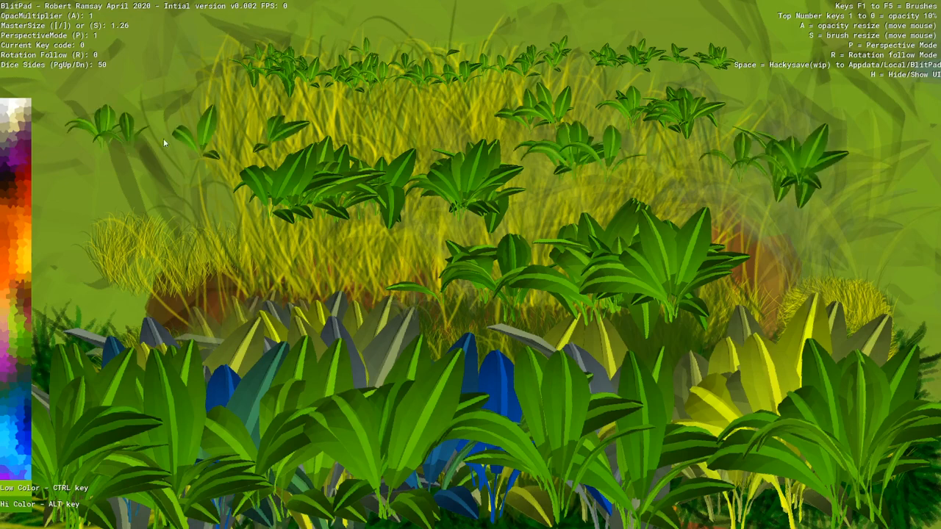
{"action": "left_click_drag", "start_coordinate": [321, 254], "coordinate": [410, 150]}
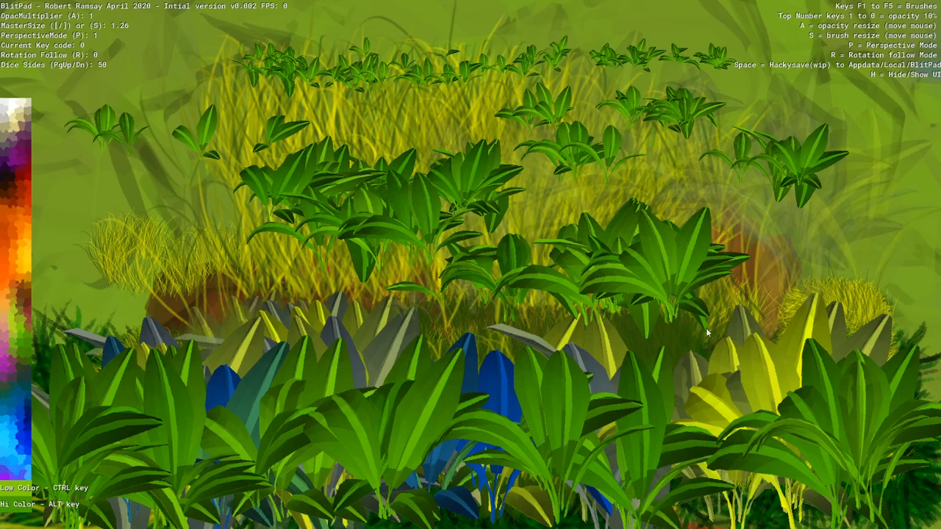
{"action": "left_click_drag", "start_coordinate": [804, 240], "coordinate": [764, 251]}
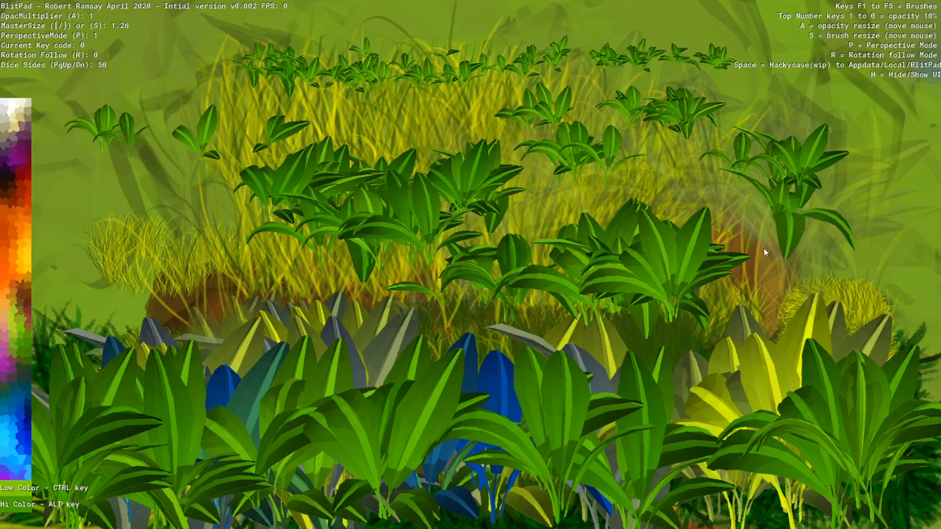
{"action": "left_click", "coordinate": [82, 291]}
{"action": "left_click", "coordinate": [211, 279]}
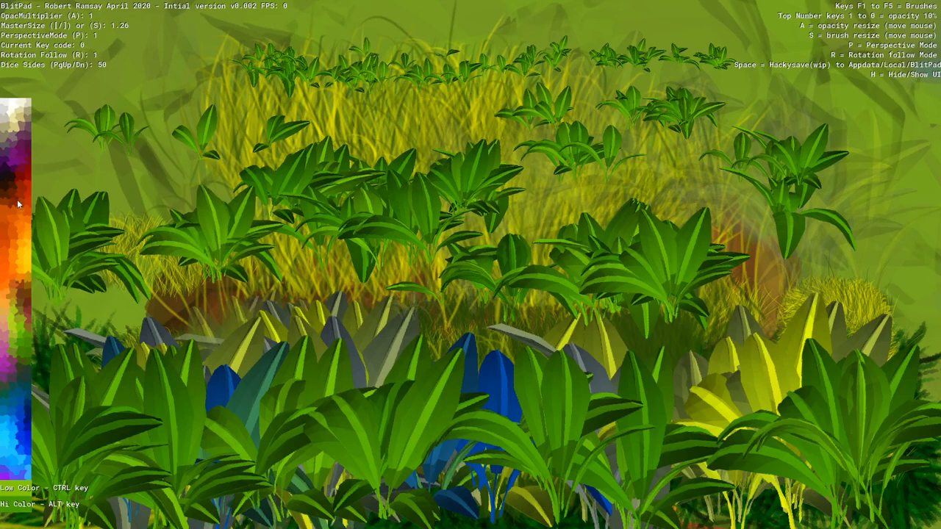
- Pick red-brown and orange-yellow colors and paint autumn leaves around the canvas edges, switching perspective mode off and rotation follow on partway through
{"action": "key", "text": "ctrl"}
{"action": "key", "text": "alt"}
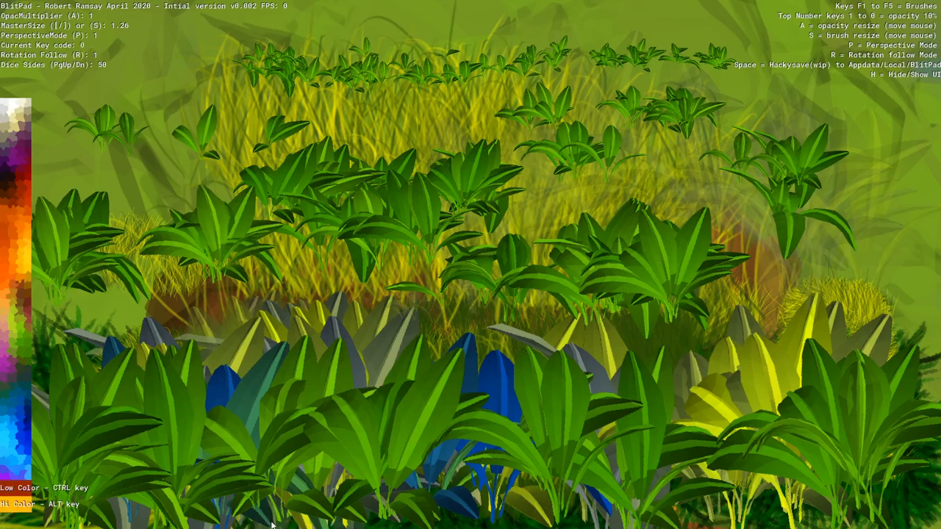
{"action": "mouse_move", "coordinate": [272, 525]}
{"action": "left_mouse_down"}
{"action": "mouse_move", "coordinate": [471, 455]}
{"action": "mouse_move", "coordinate": [735, 426]}
{"action": "mouse_move", "coordinate": [868, 353]}
{"action": "mouse_move", "coordinate": [912, 225]}
{"action": "mouse_move", "coordinate": [879, 46]}
{"action": "left_mouse_up"}
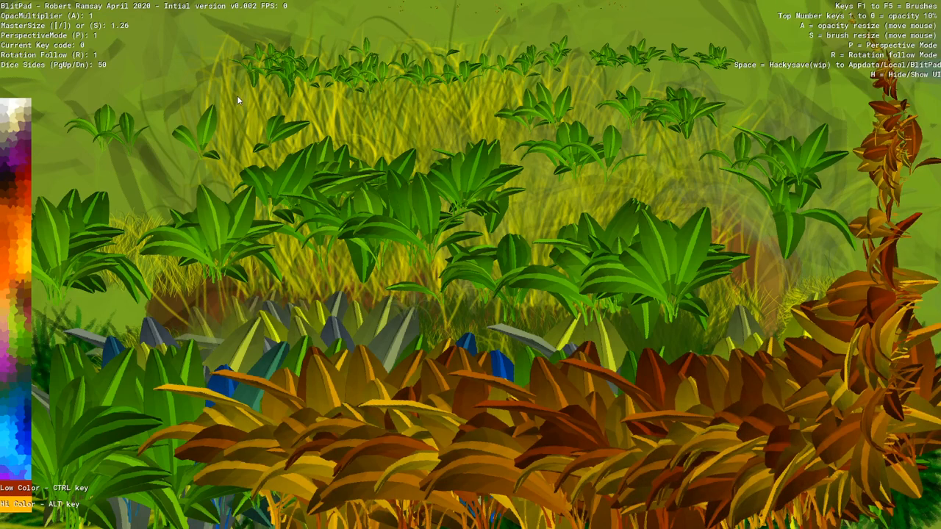
{"action": "key", "text": "p"}
{"action": "mouse_move", "coordinate": [112, 73]}
{"action": "left_mouse_down"}
{"action": "mouse_move", "coordinate": [51, 140]}
{"action": "mouse_move", "coordinate": [20, 272]}
{"action": "mouse_move", "coordinate": [206, 471]}
{"action": "mouse_move", "coordinate": [500, 485]}
{"action": "mouse_move", "coordinate": [927, 441]}
{"action": "mouse_move", "coordinate": [925, 129]}
{"action": "mouse_move", "coordinate": [485, 66]}
{"action": "mouse_move", "coordinate": [52, 95]}
{"action": "mouse_move", "coordinate": [66, 441]}
{"action": "mouse_move", "coordinate": [721, 412]}
{"action": "mouse_move", "coordinate": [905, 346]}
{"action": "mouse_move", "coordinate": [860, 184]}
{"action": "mouse_move", "coordinate": [88, 74]}
{"action": "mouse_move", "coordinate": [15, 147]}
{"action": "left_mouse_up"}
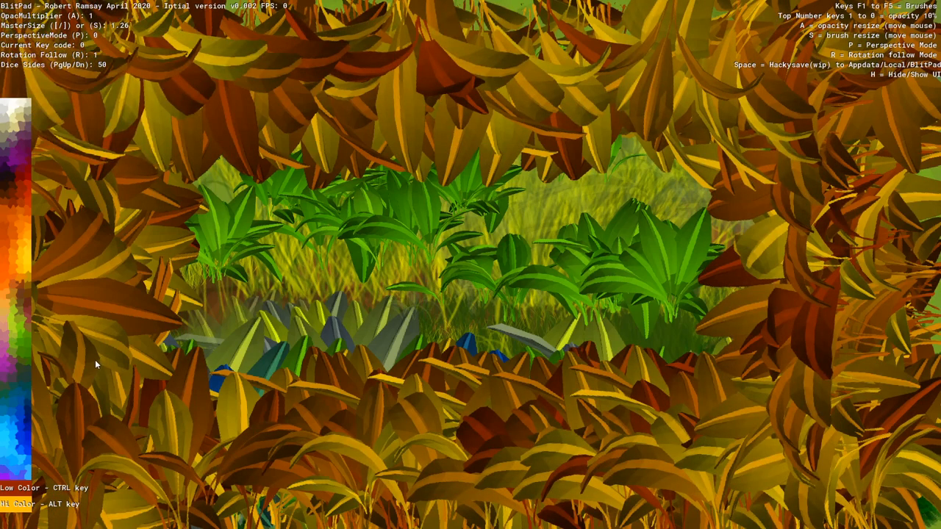
- Switch to the grainy texture brush, paint a cyan-and-white sky across the upper canvas, and layer blue strokes over it at 0.30 opacity
{"action": "key", "text": "F5"}
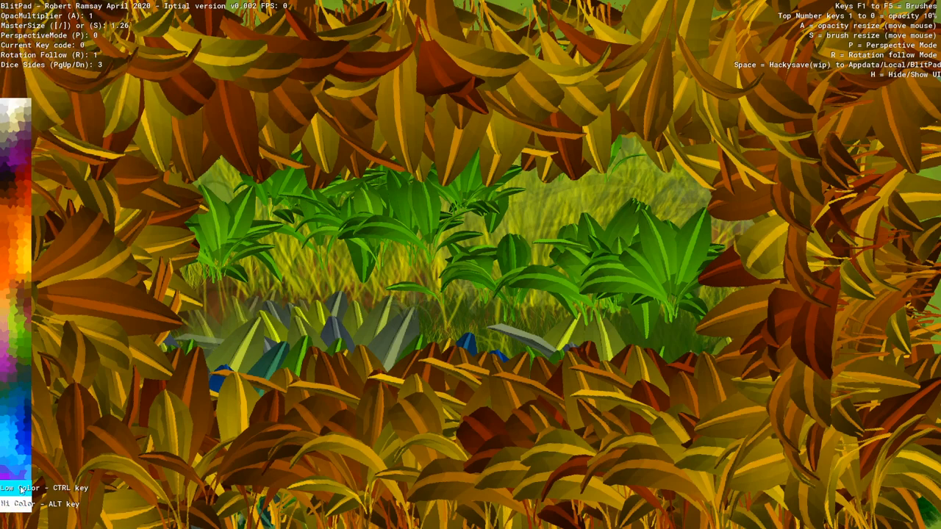
{"action": "mouse_move", "coordinate": [206, 103]}
{"action": "left_mouse_down"}
{"action": "mouse_move", "coordinate": [754, 119]}
{"action": "mouse_move", "coordinate": [456, 110]}
{"action": "mouse_move", "coordinate": [736, 136]}
{"action": "left_mouse_up"}
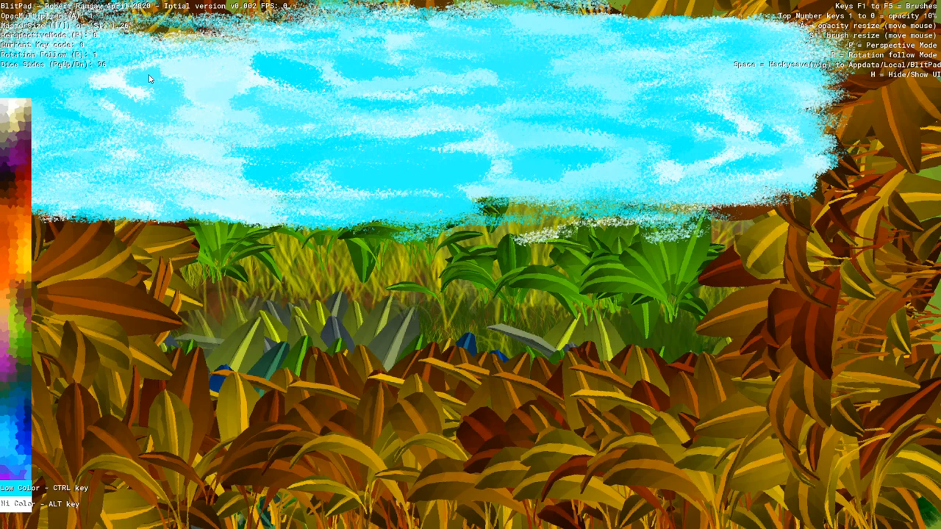
{"action": "key", "text": "ctrl"}
{"action": "key", "text": "alt"}
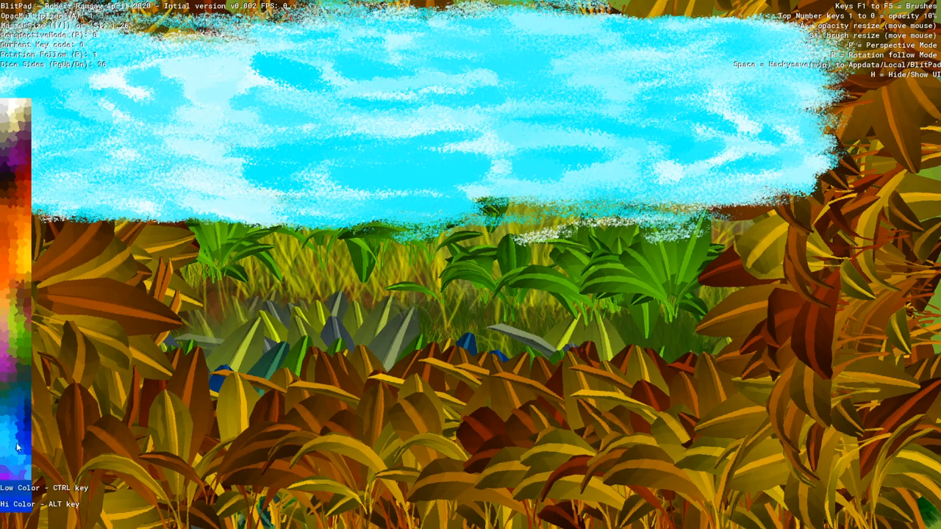
{"action": "key", "text": "ctrl"}
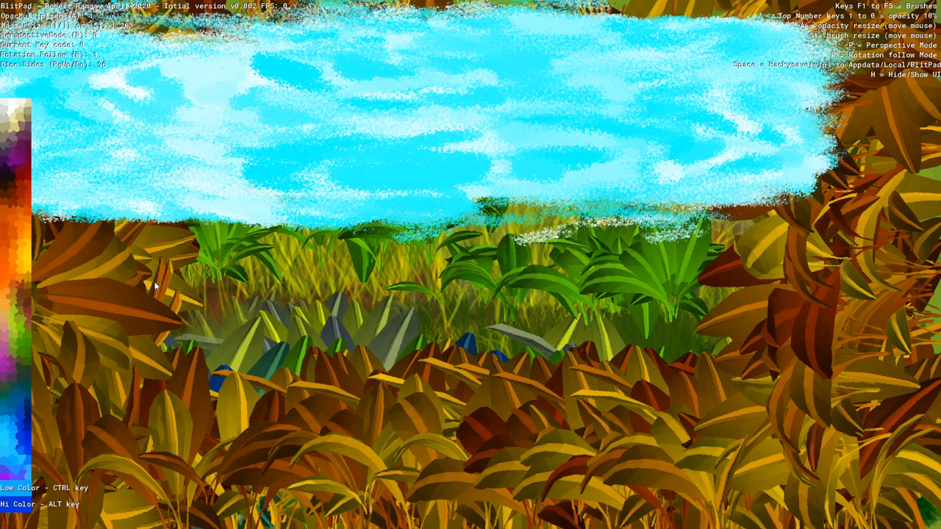
{"action": "key", "text": "3"}
{"action": "mouse_move", "coordinate": [131, 121]}
{"action": "left_mouse_down"}
{"action": "mouse_move", "coordinate": [547, 169]}
{"action": "mouse_move", "coordinate": [412, 154]}
{"action": "mouse_move", "coordinate": [203, 185]}
{"action": "mouse_move", "coordinate": [772, 191]}
{"action": "mouse_move", "coordinate": [567, 222]}
{"action": "mouse_move", "coordinate": [338, 204]}
{"action": "left_mouse_up"}
- Pick cyan colors, turn rotation follow off, and paint translucent haze over the middle foliage with 39 dice sides, lowering opacity to 0.10
{"action": "key", "text": "alt"}
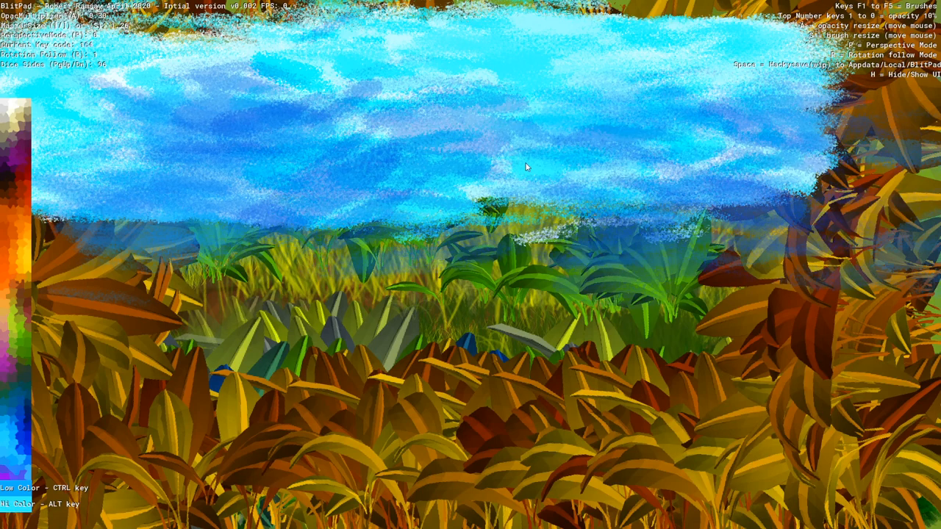
{"action": "key", "text": "ctrl"}
{"action": "mouse_move", "coordinate": [525, 245]}
{"action": "left_mouse_down"}
{"action": "mouse_move", "coordinate": [333, 235]}
{"action": "mouse_move", "coordinate": [735, 232]}
{"action": "mouse_move", "coordinate": [309, 263]}
{"action": "left_mouse_up"}
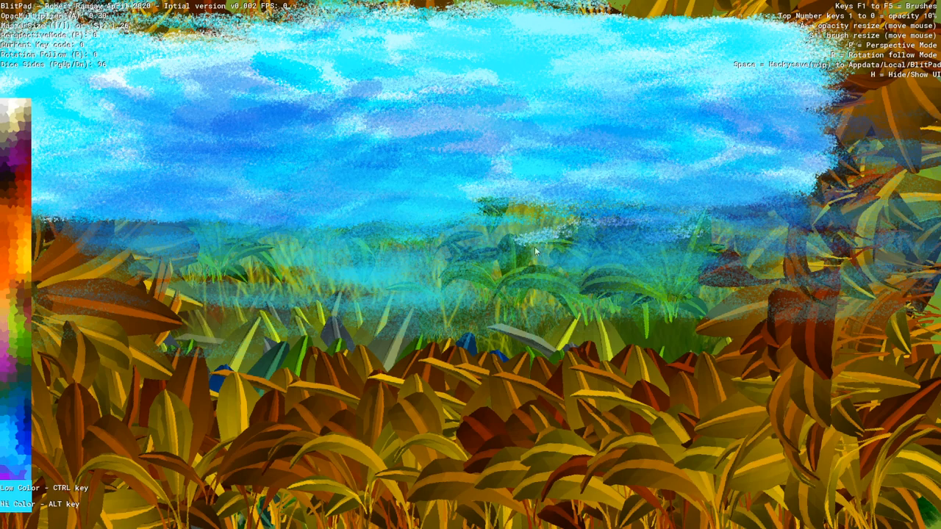
{"action": "mouse_move", "coordinate": [536, 252]}
{"action": "left_mouse_down"}
{"action": "mouse_move", "coordinate": [221, 279]}
{"action": "mouse_move", "coordinate": [716, 232]}
{"action": "mouse_move", "coordinate": [756, 239]}
{"action": "mouse_move", "coordinate": [523, 246]}
{"action": "mouse_move", "coordinate": [500, 219]}
{"action": "left_mouse_up"}
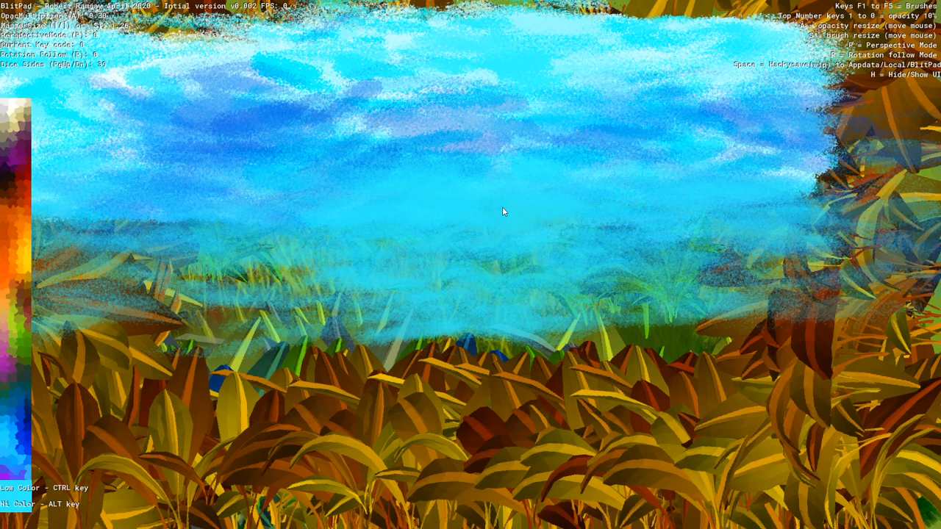
{"action": "mouse_move", "coordinate": [504, 212]}
{"action": "left_mouse_down"}
{"action": "mouse_move", "coordinate": [88, 294]}
{"action": "mouse_move", "coordinate": [393, 278]}
{"action": "mouse_move", "coordinate": [882, 342]}
{"action": "mouse_move", "coordinate": [409, 363]}
{"action": "mouse_move", "coordinate": [453, 371]}
{"action": "mouse_move", "coordinate": [693, 227]}
{"action": "mouse_move", "coordinate": [710, 85]}
{"action": "mouse_move", "coordinate": [227, 115]}
{"action": "mouse_move", "coordinate": [361, 125]}
{"action": "mouse_move", "coordinate": [390, 312]}
{"action": "mouse_move", "coordinate": [884, 115]}
{"action": "mouse_move", "coordinate": [733, 31]}
{"action": "mouse_move", "coordinate": [309, 91]}
{"action": "mouse_move", "coordinate": [278, 299]}
{"action": "mouse_move", "coordinate": [330, 309]}
{"action": "mouse_move", "coordinate": [361, 245]}
{"action": "left_mouse_up"}
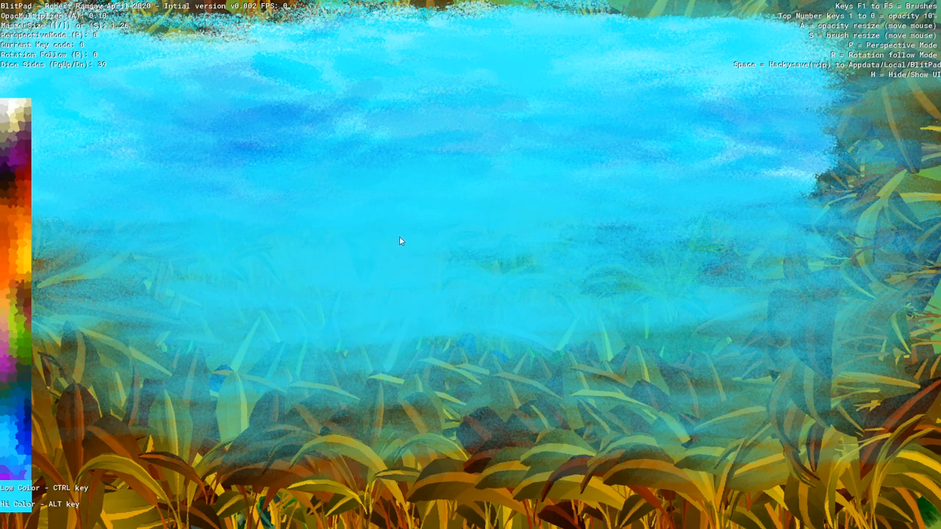
- Restore opacity to 1, enlarge the brush, pick black and green colors, and paint a large dark green bush in the lower center
{"action": "key", "text": "0"}
{"action": "key", "text": "s"}
{"action": "key", "text": "ctrl"}
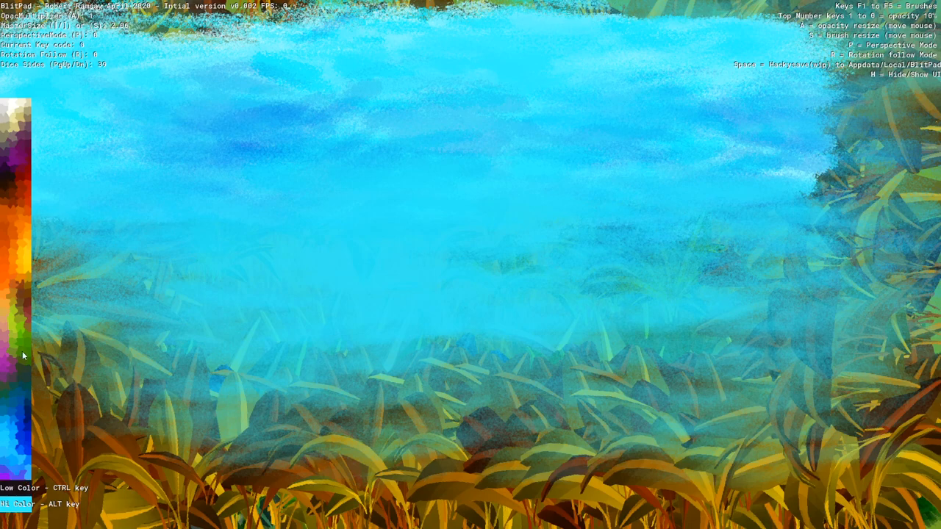
{"action": "key", "text": "alt"}
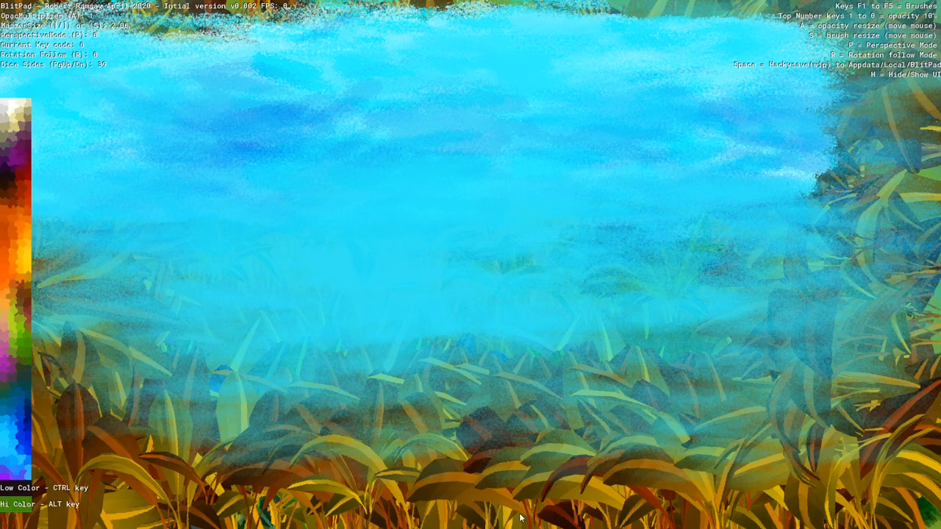
{"action": "mouse_move", "coordinate": [521, 518]}
{"action": "left_mouse_down"}
{"action": "mouse_move", "coordinate": [547, 474]}
{"action": "mouse_move", "coordinate": [532, 364]}
{"action": "mouse_move", "coordinate": [542, 286]}
{"action": "left_mouse_up"}
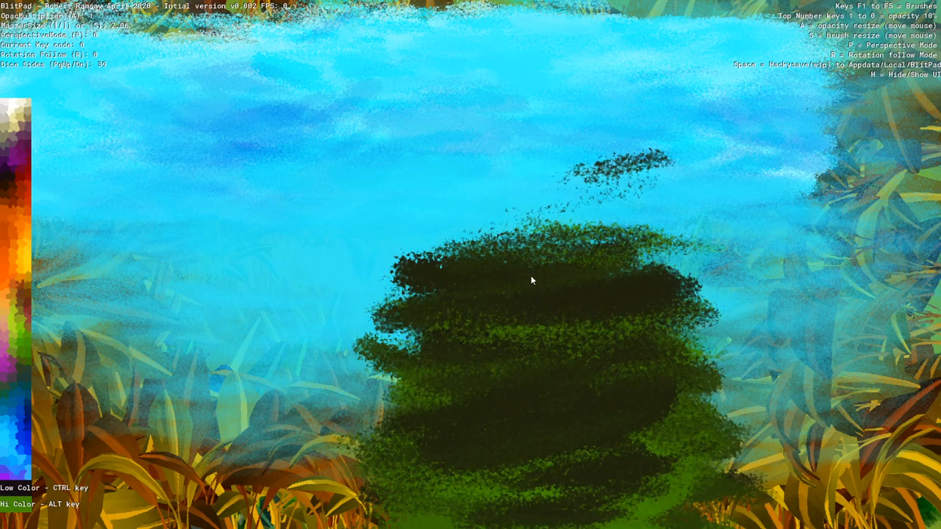
- Shrink the brush and paint two thin green vertical trunks rising from the bush toward the top of the canvas
{"action": "key", "text": "s"}
{"action": "mouse_move", "coordinate": [502, 441]}
{"action": "left_mouse_down"}
{"action": "mouse_move", "coordinate": [457, 145]}
{"action": "mouse_move", "coordinate": [465, 65]}
{"action": "mouse_move", "coordinate": [463, 234]}
{"action": "left_mouse_up"}
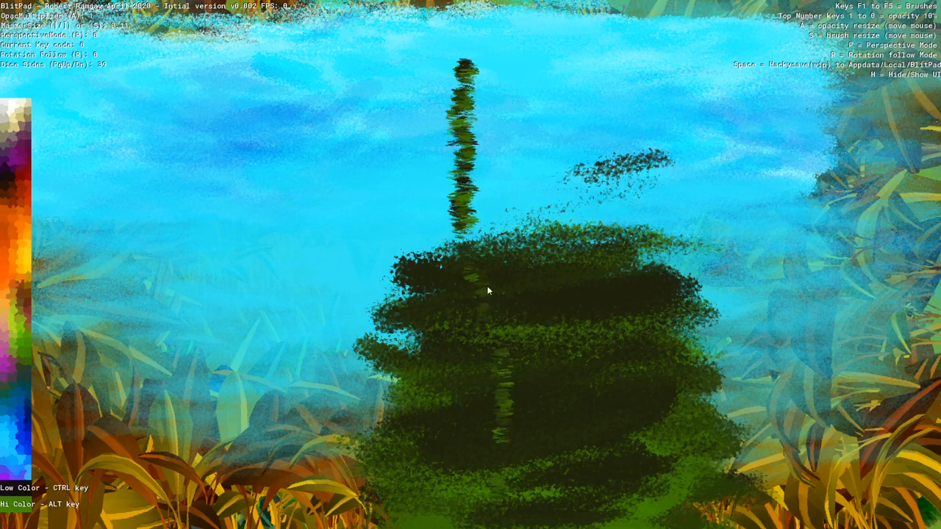
{"action": "mouse_move", "coordinate": [465, 111]}
{"action": "left_mouse_down"}
{"action": "mouse_move", "coordinate": [464, 234]}
{"action": "mouse_move", "coordinate": [495, 378]}
{"action": "mouse_move", "coordinate": [475, 522]}
{"action": "mouse_move", "coordinate": [486, 476]}
{"action": "mouse_move", "coordinate": [481, 334]}
{"action": "mouse_move", "coordinate": [456, 173]}
{"action": "left_mouse_up"}
{"action": "mouse_move", "coordinate": [409, 487]}
{"action": "left_mouse_down"}
{"action": "mouse_move", "coordinate": [389, 516]}
{"action": "mouse_move", "coordinate": [388, 372]}
{"action": "left_mouse_up"}
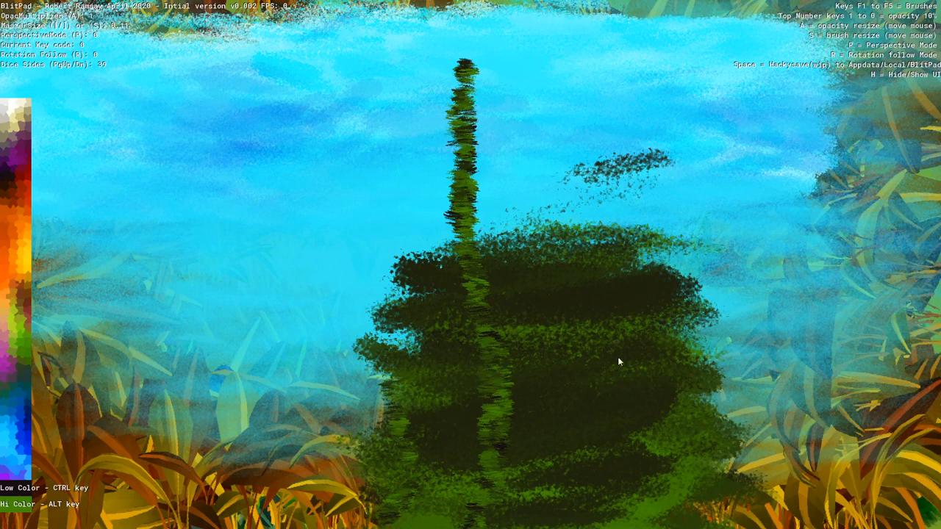
{"action": "mouse_move", "coordinate": [616, 465]}
{"action": "left_mouse_down"}
{"action": "mouse_move", "coordinate": [631, 515]}
{"action": "mouse_move", "coordinate": [626, 384]}
{"action": "mouse_move", "coordinate": [665, 225]}
{"action": "mouse_move", "coordinate": [669, 139]}
{"action": "mouse_move", "coordinate": [638, 86]}
{"action": "mouse_move", "coordinate": [626, 14]}
{"action": "left_mouse_up"}
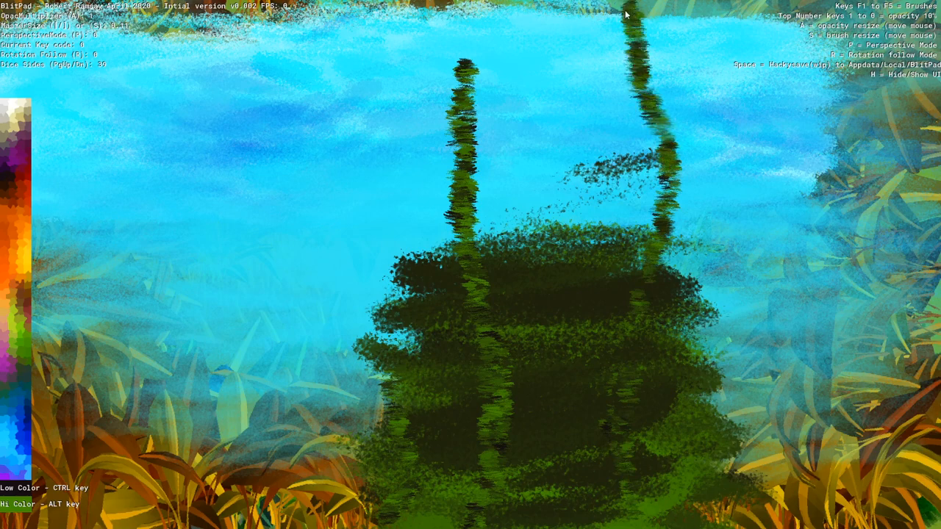
{"action": "mouse_move", "coordinate": [469, 64]}
{"action": "left_mouse_down"}
{"action": "mouse_move", "coordinate": [461, 21]}
{"action": "mouse_move", "coordinate": [460, 105]}
{"action": "left_mouse_up"}
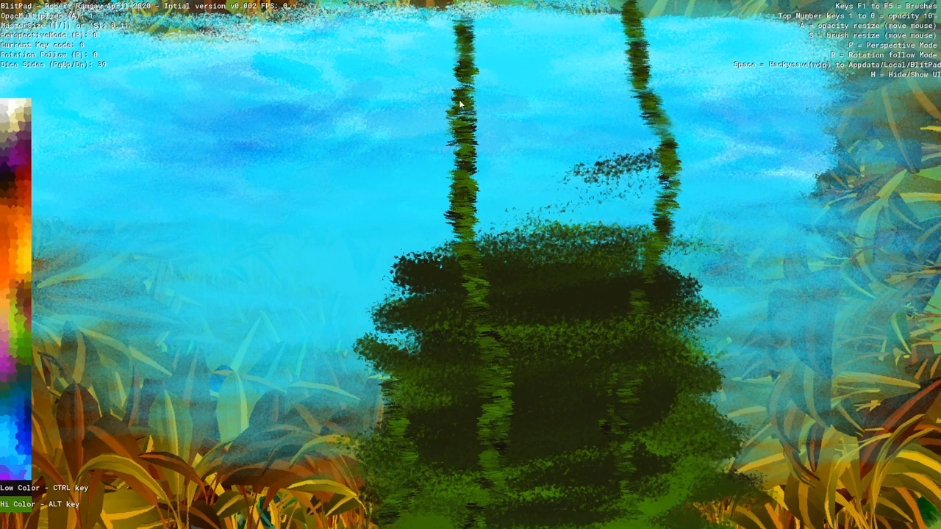
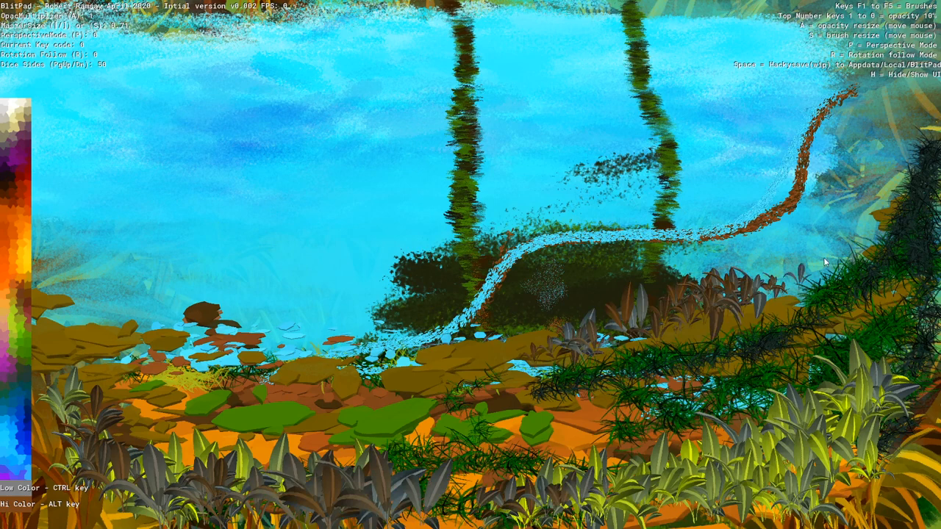
- Paint a band of dark grey-brown foliage along the left shoreline and hide the on-screen interface text
{"action": "mouse_move", "coordinate": [292, 285]}
{"action": "left_mouse_down"}
{"action": "mouse_move", "coordinate": [213, 323]}
{"action": "mouse_move", "coordinate": [70, 295]}
{"action": "mouse_move", "coordinate": [51, 269]}
{"action": "left_mouse_up"}
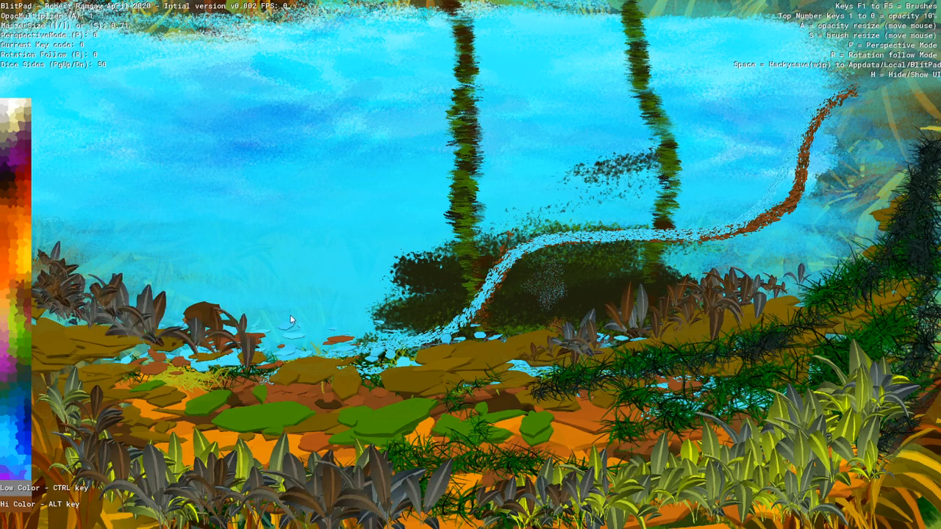
{"action": "key", "text": "h"}
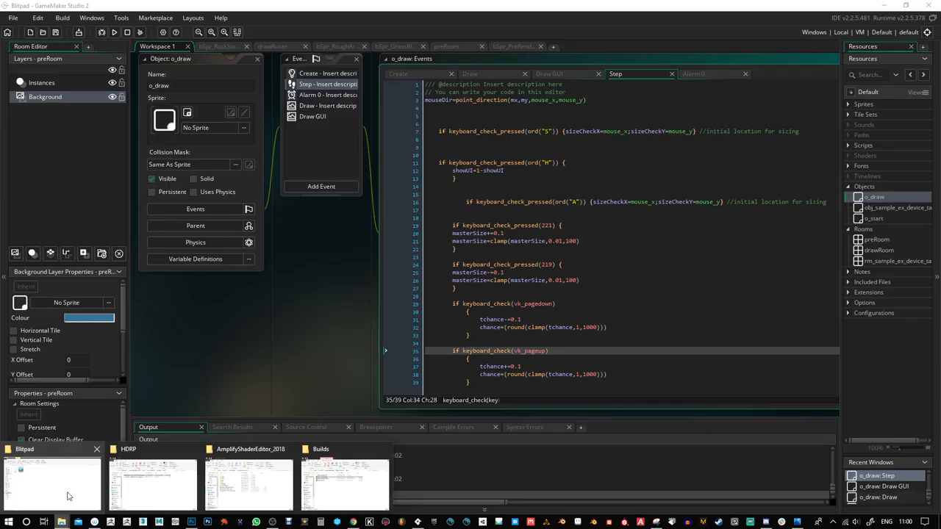
- Switch to the Blitpad folder in File Explorer, open Sprite.png in Photos, and widen the viewer window
{"action": "left_click", "coordinate": [74, 487]}
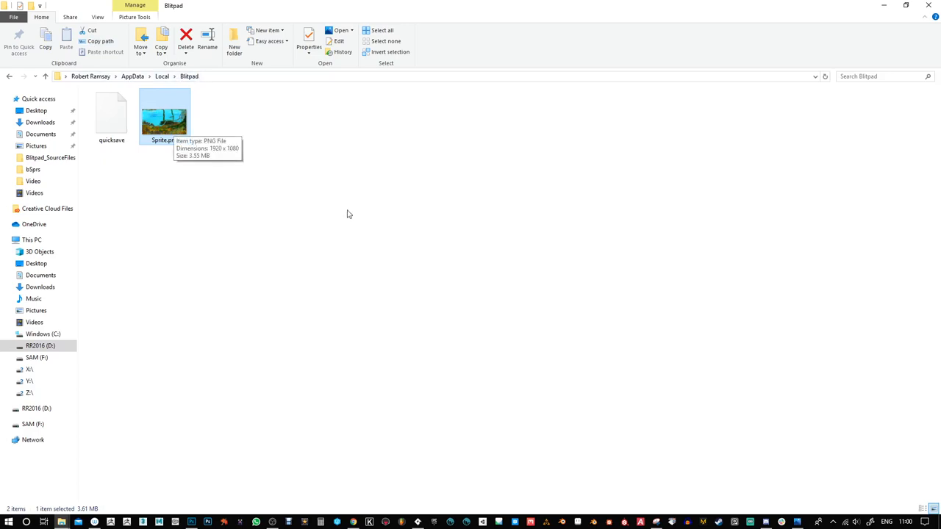
{"action": "double_click", "coordinate": [162, 120]}
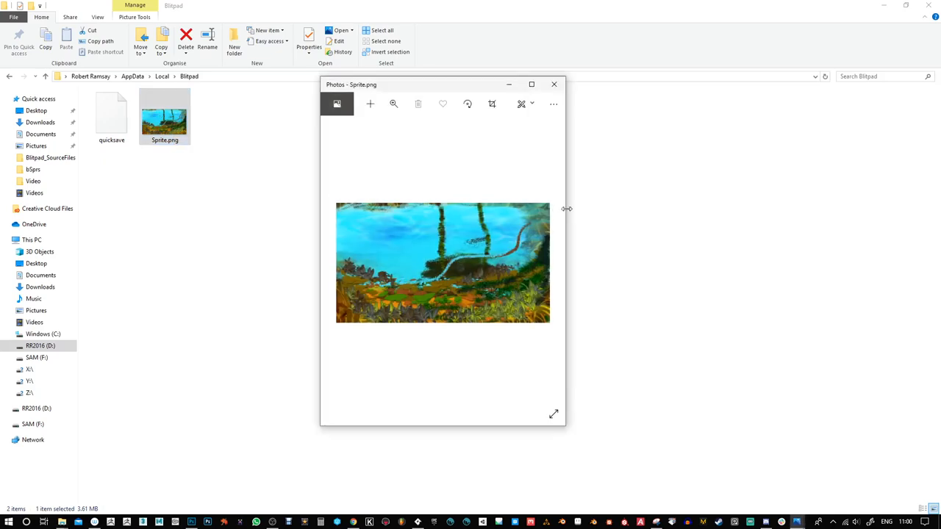
{"action": "left_click_drag", "start_coordinate": [566, 209], "coordinate": [795, 210]}
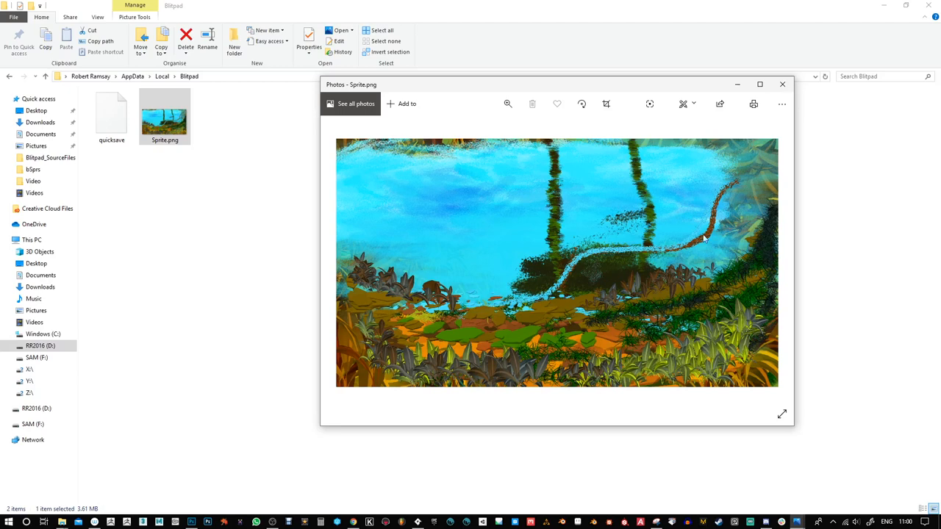
- Copy the Sprite.png image and paste it as a new layer into the document open in Photoshop
{"action": "right_click", "coordinate": [581, 239]}
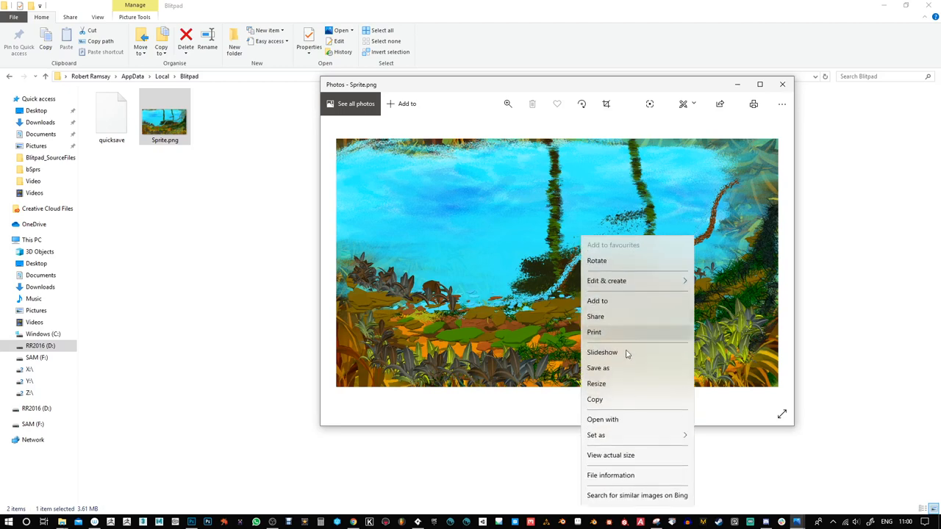
{"action": "left_click", "coordinate": [613, 401]}
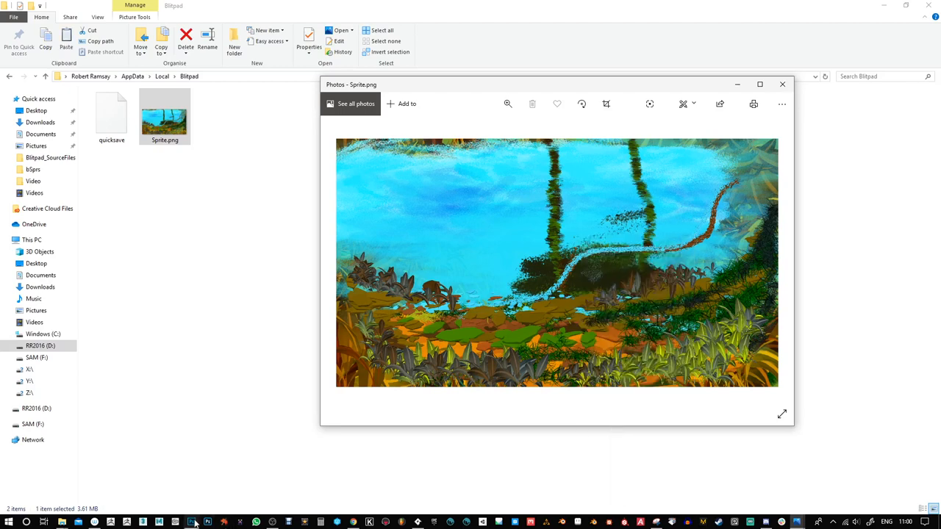
{"action": "left_click", "coordinate": [191, 522]}
{"action": "key", "text": "ctrl+v"}
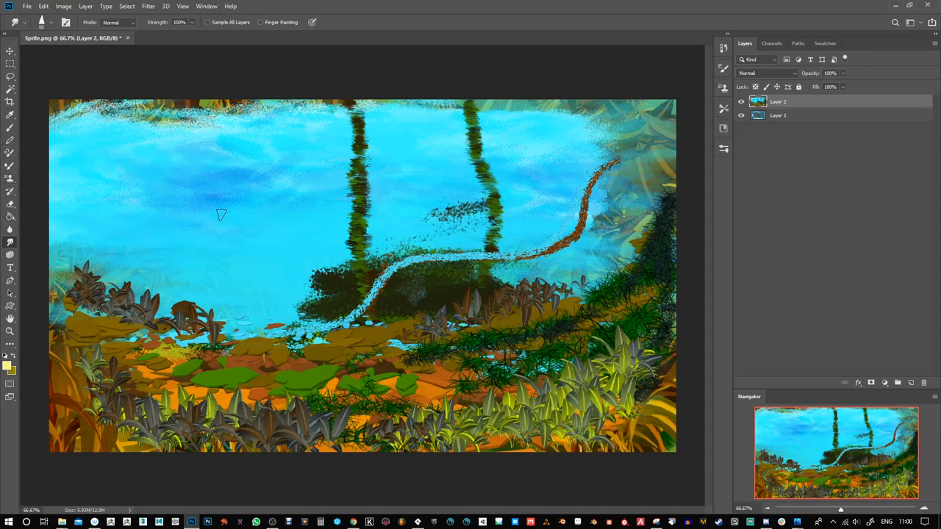
- Smudge the speckled upper edge of the sky between the foliage and the two trunks, raising the strength to 90%
{"action": "key", "text": "7"}
{"action": "mouse_move", "coordinate": [216, 91]}
{"action": "left_mouse_down"}
{"action": "mouse_move", "coordinate": [221, 118]}
{"action": "mouse_move", "coordinate": [103, 121]}
{"action": "mouse_move", "coordinate": [78, 111]}
{"action": "mouse_move", "coordinate": [54, 122]}
{"action": "left_mouse_up"}
{"action": "key", "text": "9"}
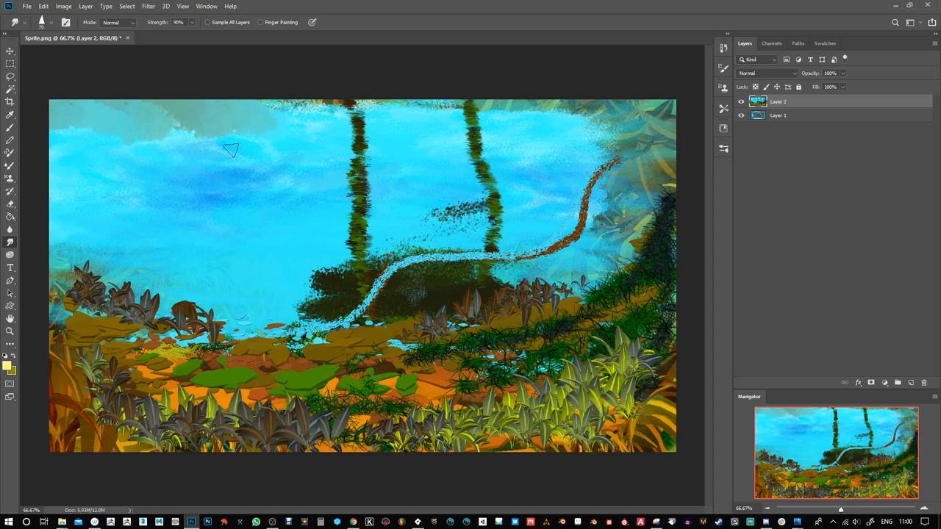
{"action": "mouse_move", "coordinate": [231, 150]}
{"action": "left_mouse_down"}
{"action": "mouse_move", "coordinate": [279, 103]}
{"action": "mouse_move", "coordinate": [349, 102]}
{"action": "left_mouse_up"}
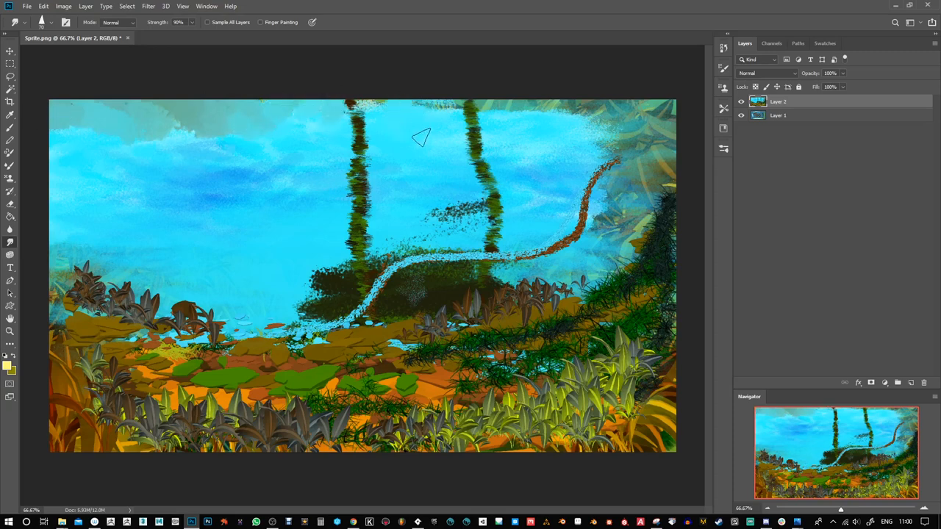
{"action": "left_click_drag", "start_coordinate": [421, 138], "coordinate": [426, 103]}
{"action": "left_click_drag", "start_coordinate": [531, 131], "coordinate": [539, 104]}
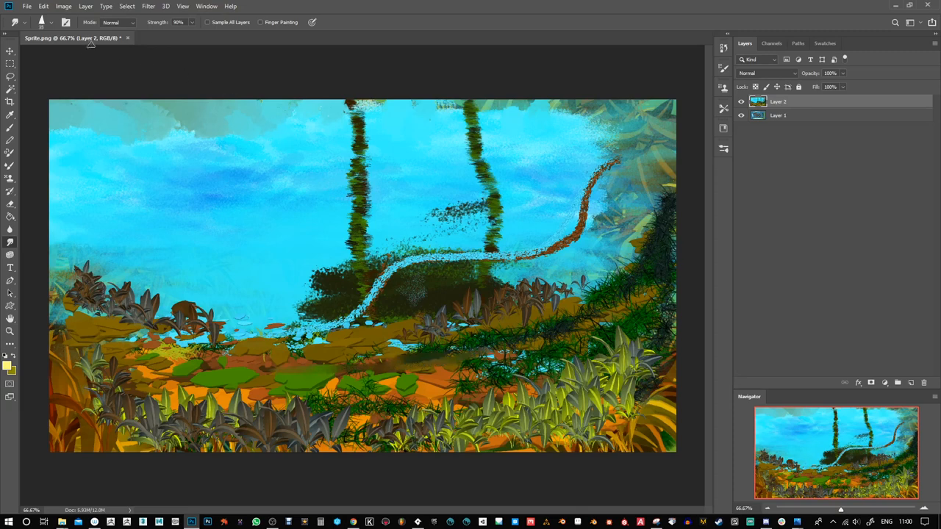
- Create a new 512 by 512 pixel document with a white background
{"action": "left_click", "coordinate": [27, 7]}
{"action": "left_click", "coordinate": [33, 18]}
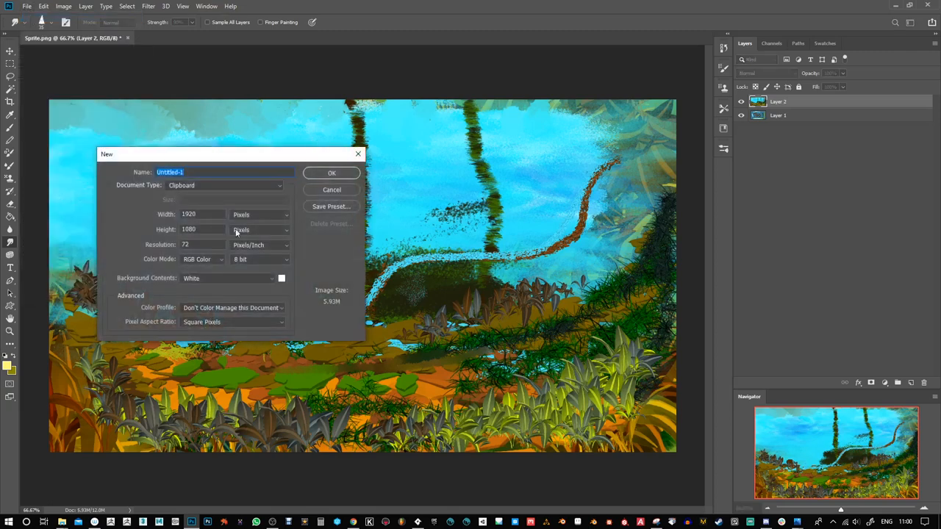
{"action": "type", "text": "512"}
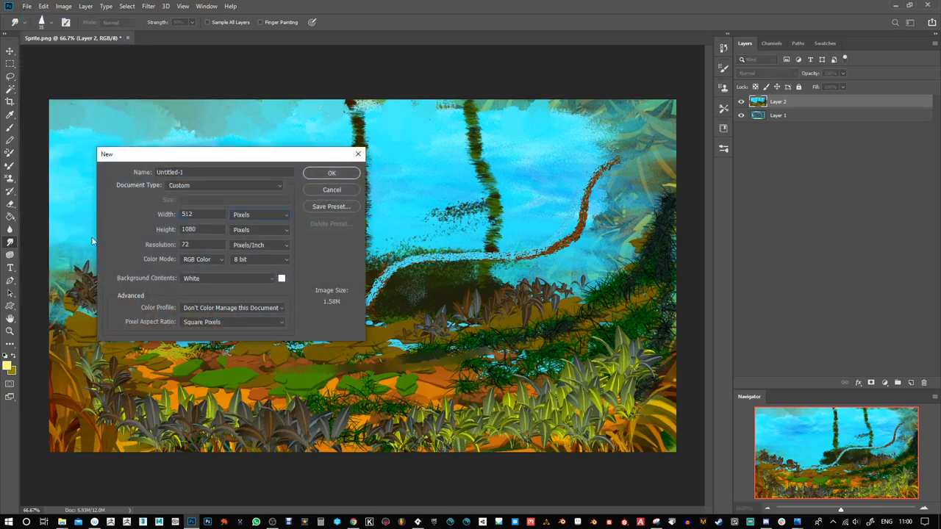
{"action": "type", "text": "512"}
{"action": "left_click", "coordinate": [338, 173]}
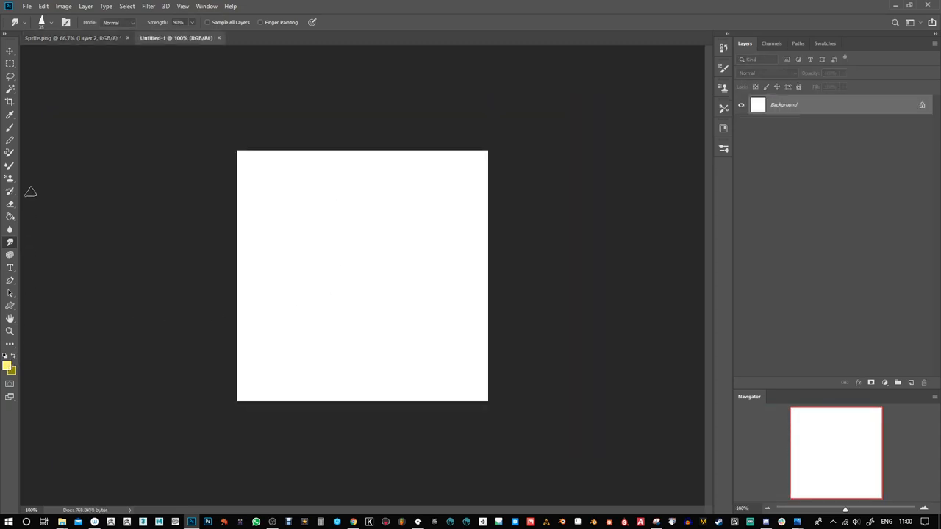
- Set the foreground color to near-black and try a stroke on the white canvas
{"action": "left_click", "coordinate": [9, 365]}
{"action": "left_click", "coordinate": [637, 362]}
{"action": "left_click", "coordinate": [865, 241]}
{"action": "left_click_drag", "start_coordinate": [366, 193], "coordinate": [367, 205]}
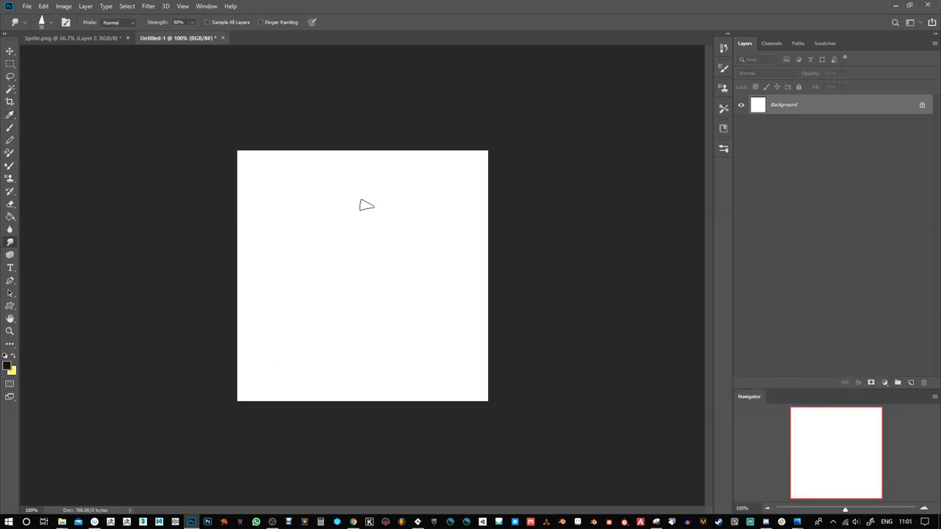
- Add a new layer above the background, switch to the Brush tool, and shrink the splatter brush to 70
{"action": "left_click", "coordinate": [911, 384]}
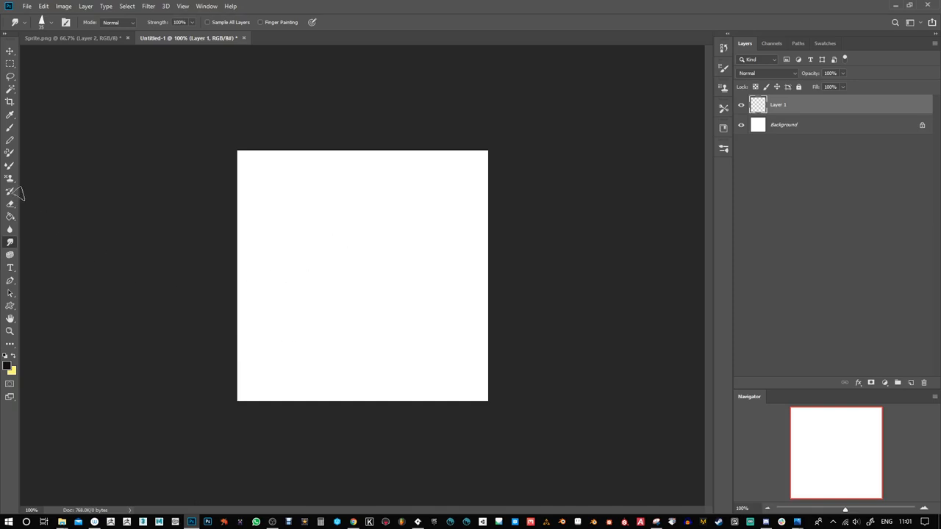
{"action": "left_click", "coordinate": [9, 127]}
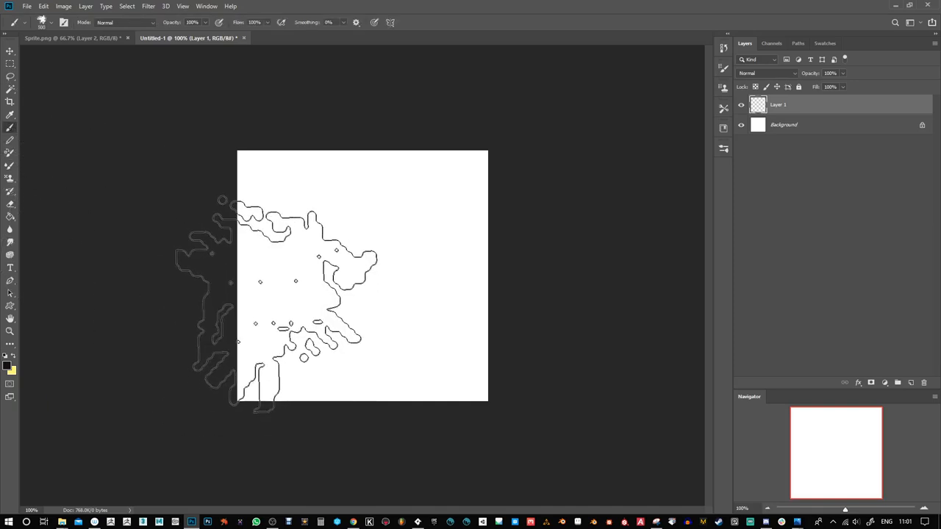
{"action": "key", "text": "bracketleft"}
{"action": "key", "text": "bracketleft"}
{"action": "key", "text": "bracketleft"}
{"action": "key", "text": "bracketleft"}
{"action": "key", "text": "bracketleft"}
{"action": "key", "text": "bracketleft"}
{"action": "key", "text": "bracketleft"}
{"action": "key", "text": "bracketleft"}
{"action": "key", "text": "bracketleft"}
{"action": "key", "text": "bracketleft"}
{"action": "key", "text": "bracketleft"}
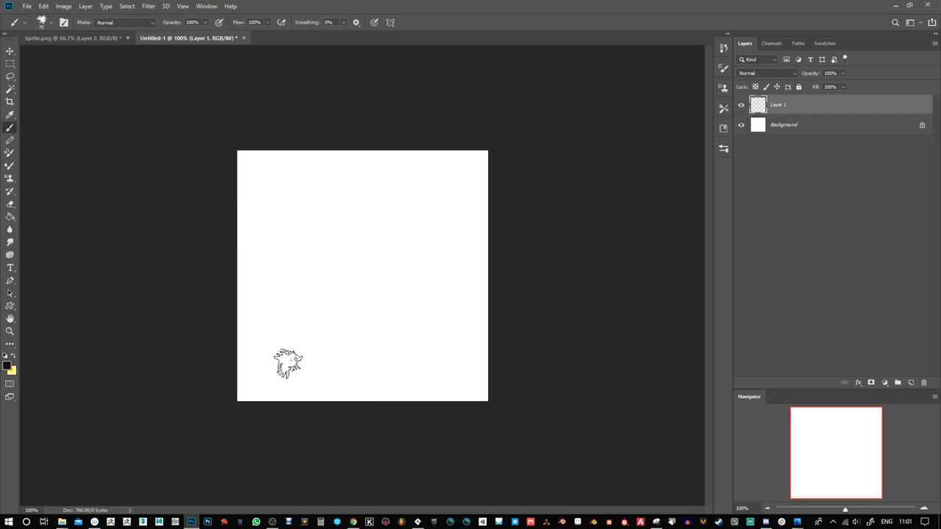
- Paint a large black letter A across the canvas, then add another layer and paint on it
{"action": "mouse_move", "coordinate": [288, 364]}
{"action": "left_mouse_down"}
{"action": "mouse_move", "coordinate": [371, 180]}
{"action": "mouse_move", "coordinate": [440, 363]}
{"action": "left_mouse_up"}
{"action": "left_click_drag", "start_coordinate": [283, 312], "coordinate": [433, 278]}
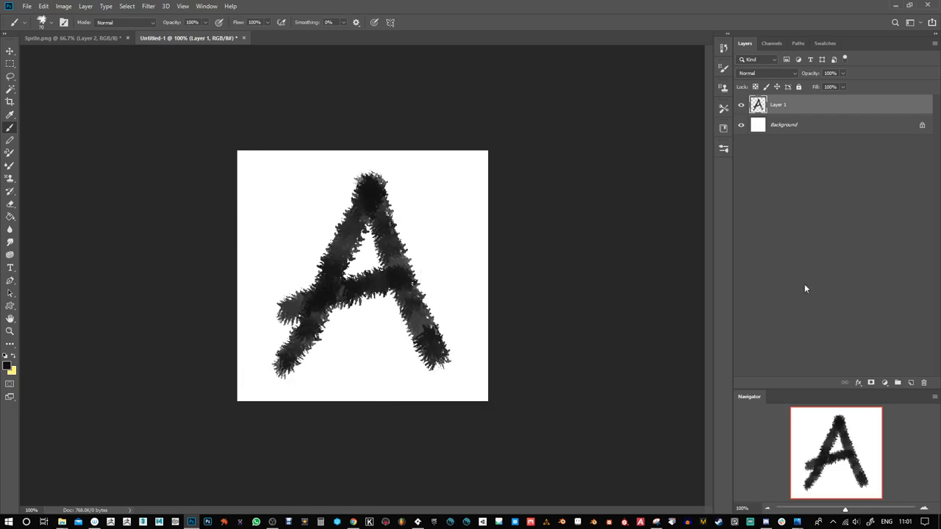
{"action": "left_click", "coordinate": [911, 383]}
{"action": "mouse_move", "coordinate": [294, 204]}
{"action": "left_mouse_down"}
{"action": "mouse_move", "coordinate": [333, 333]}
{"action": "mouse_move", "coordinate": [335, 248]}
{"action": "mouse_move", "coordinate": [339, 335]}
{"action": "left_mouse_up"}
- Undo the painted strokes and the extra layer, back to the empty Layer 1
{"action": "key", "text": "ctrl+z"}
{"action": "key", "text": "ctrl+z"}
{"action": "key", "text": "ctrl+z"}
{"action": "key", "text": "ctrl+z"}
{"action": "key", "text": "ctrl+z"}
{"action": "key", "text": "ctrl+z"}
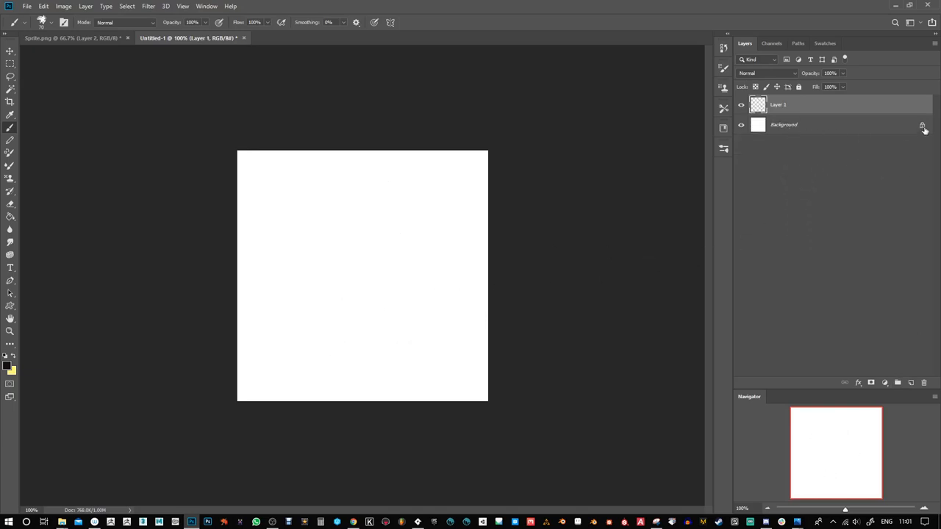
- Unlock the background layer, fill it with black, and select Layer 1 for painting
{"action": "left_click", "coordinate": [923, 127]}
{"action": "key", "text": "alt+BackSpace"}
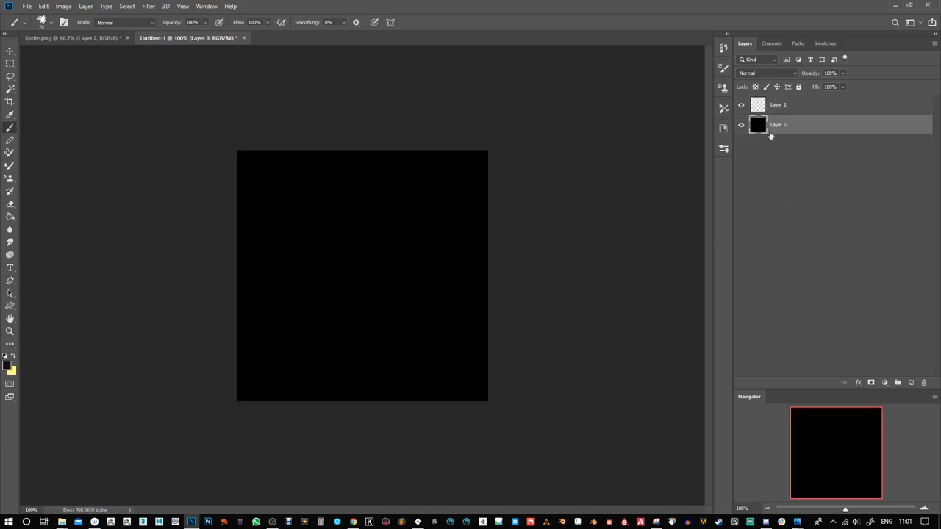
{"action": "left_click", "coordinate": [764, 110]}
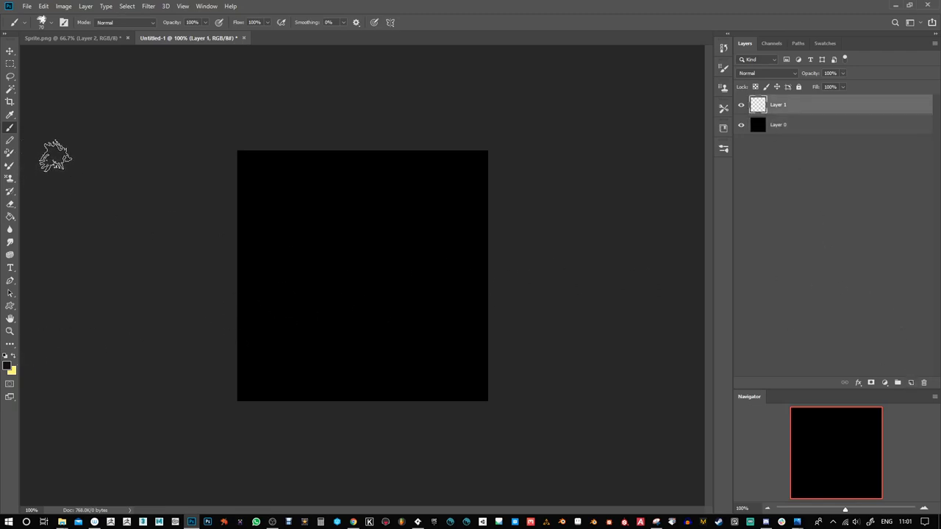
- Swap the colors, set the foreground to red f01313, and paint a round blob in the upper middle of the canvas
{"action": "left_click", "coordinate": [14, 358]}
{"action": "left_click", "coordinate": [7, 366]}
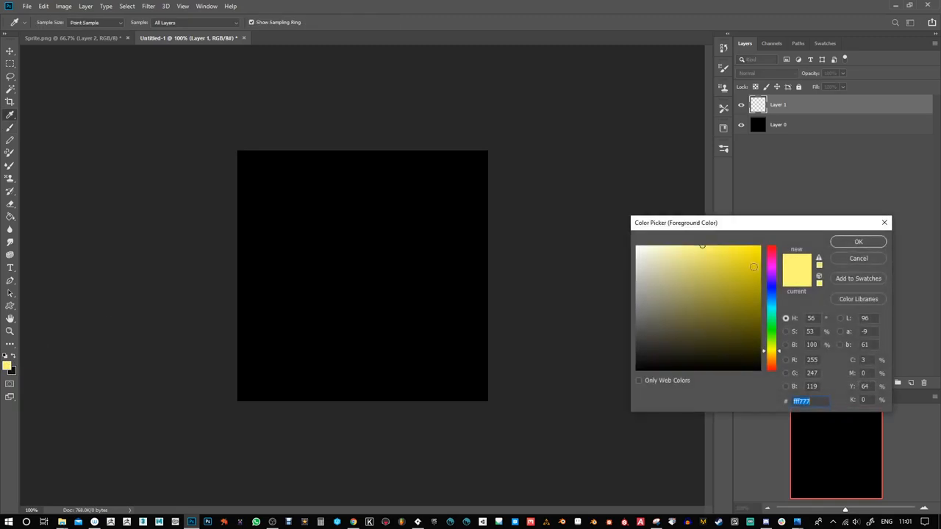
{"action": "left_click", "coordinate": [771, 258]}
{"action": "left_click", "coordinate": [858, 242]}
{"action": "key", "text": "b"}
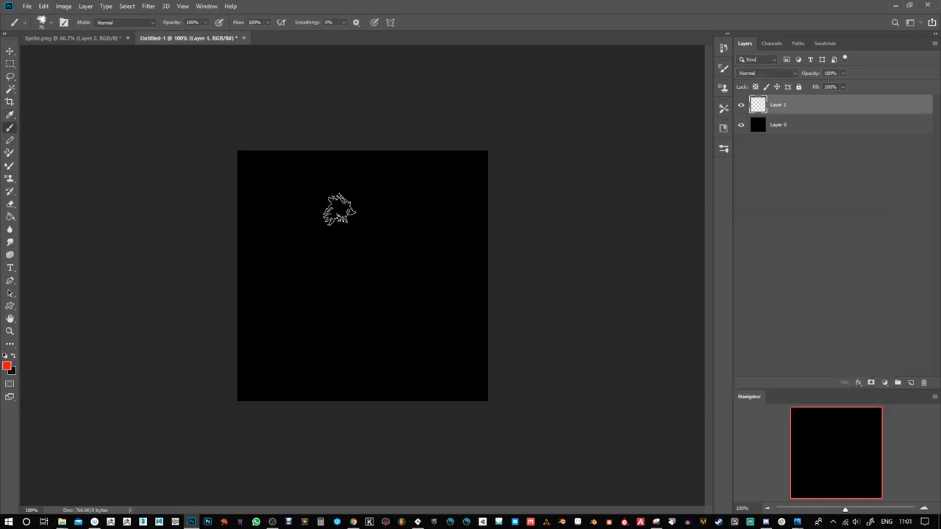
{"action": "mouse_move", "coordinate": [336, 210]}
{"action": "left_mouse_down"}
{"action": "mouse_move", "coordinate": [358, 202]}
{"action": "mouse_move", "coordinate": [352, 221]}
{"action": "left_mouse_up"}
- Set the foreground color to green 37f013 and paint a round blob below and to the right of the red one
{"action": "left_click", "coordinate": [8, 366]}
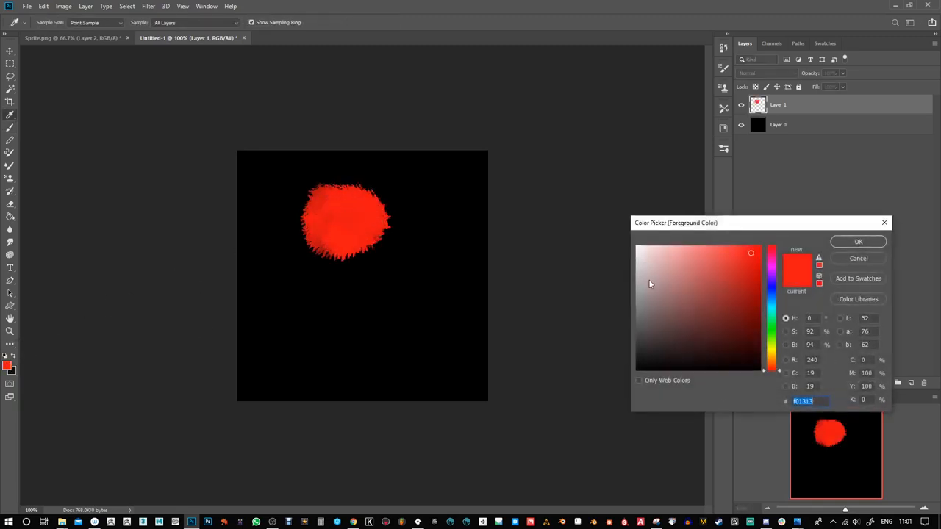
{"action": "left_click", "coordinate": [772, 337]}
{"action": "left_click", "coordinate": [858, 242]}
{"action": "mouse_move", "coordinate": [379, 294]}
{"action": "left_mouse_down"}
{"action": "mouse_move", "coordinate": [385, 319]}
{"action": "mouse_move", "coordinate": [411, 300]}
{"action": "left_mouse_up"}
- Set the foreground color to blue 0000fd and paint a round blob beside the green one, below the red
{"action": "left_click", "coordinate": [7, 366]}
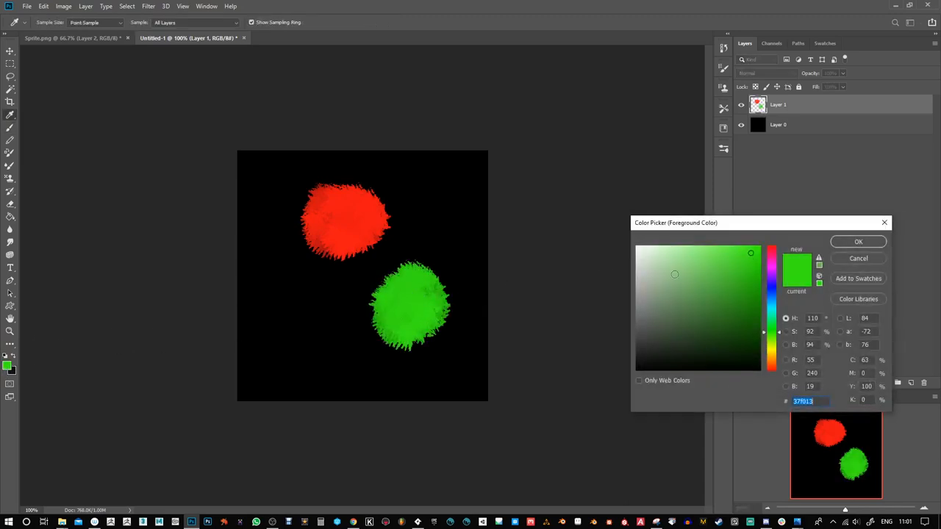
{"action": "left_click", "coordinate": [772, 292]}
{"action": "left_click", "coordinate": [858, 242]}
{"action": "mouse_move", "coordinate": [294, 311]}
{"action": "left_mouse_down"}
{"action": "mouse_move", "coordinate": [303, 291]}
{"action": "mouse_move", "coordinate": [311, 330]}
{"action": "mouse_move", "coordinate": [342, 316]}
{"action": "left_mouse_up"}
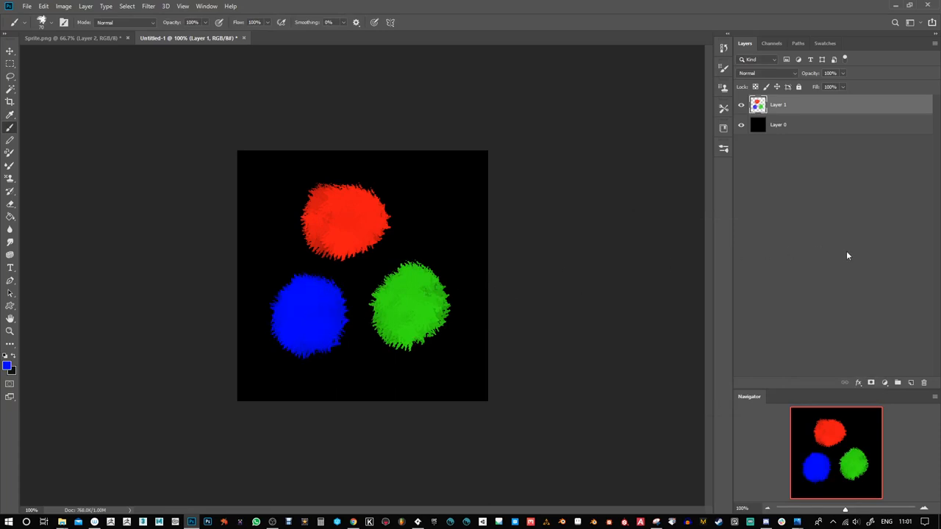
- Add a new layer, hide Layer 1 with the colored blobs, and paint a filled blue triangle
{"action": "left_click", "coordinate": [911, 383]}
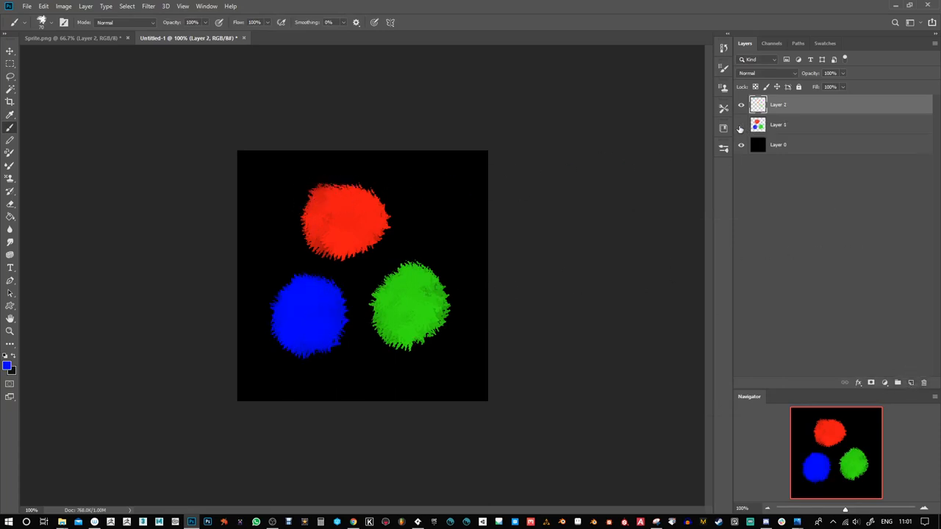
{"action": "left_click", "coordinate": [741, 129]}
{"action": "mouse_move", "coordinate": [336, 221]}
{"action": "left_mouse_down"}
{"action": "mouse_move", "coordinate": [351, 203]}
{"action": "mouse_move", "coordinate": [406, 336]}
{"action": "mouse_move", "coordinate": [359, 218]}
{"action": "mouse_move", "coordinate": [343, 308]}
{"action": "mouse_move", "coordinate": [372, 323]}
{"action": "left_mouse_up"}
- Add another layer, hide the blue triangle layer, and paint a filled triangle in bright yellow
{"action": "left_click", "coordinate": [911, 382]}
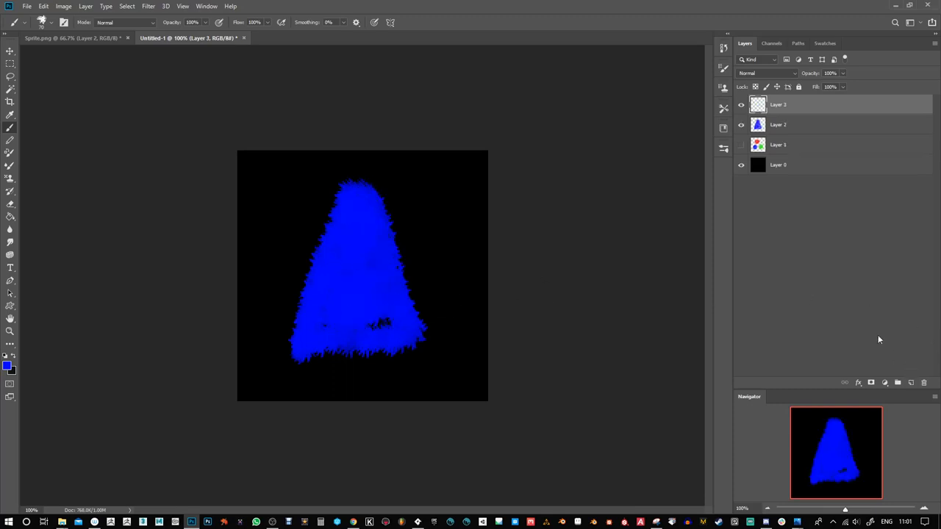
{"action": "left_click", "coordinate": [741, 124]}
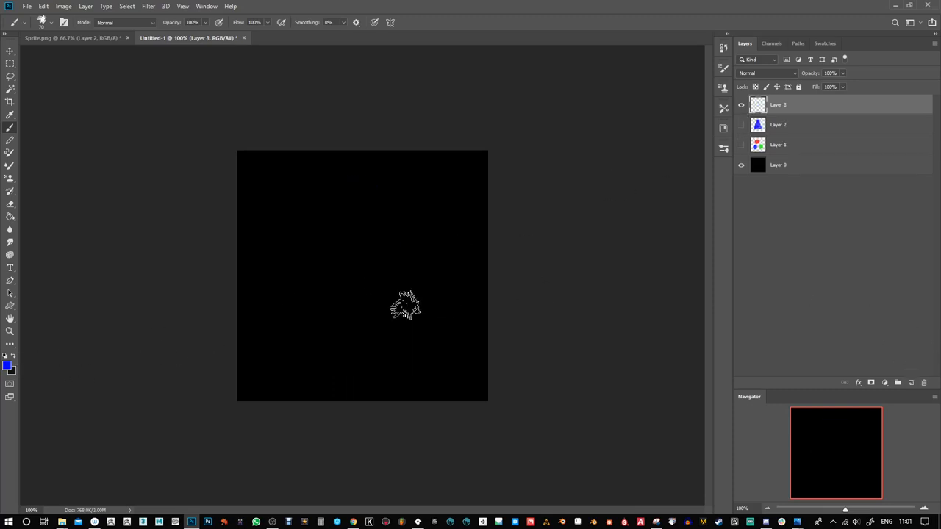
{"action": "left_click", "coordinate": [7, 366]}
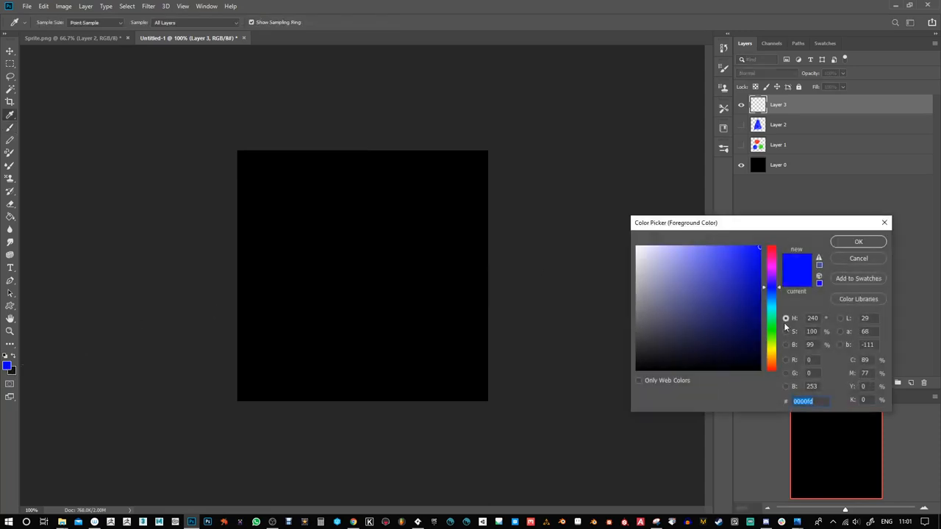
{"action": "left_click", "coordinate": [771, 353]}
{"action": "left_click", "coordinate": [858, 242]}
{"action": "mouse_move", "coordinate": [364, 193]}
{"action": "left_mouse_down"}
{"action": "mouse_move", "coordinate": [340, 239]}
{"action": "mouse_move", "coordinate": [400, 315]}
{"action": "mouse_move", "coordinate": [334, 250]}
{"action": "mouse_move", "coordinate": [368, 309]}
{"action": "mouse_move", "coordinate": [375, 290]}
{"action": "left_mouse_up"}
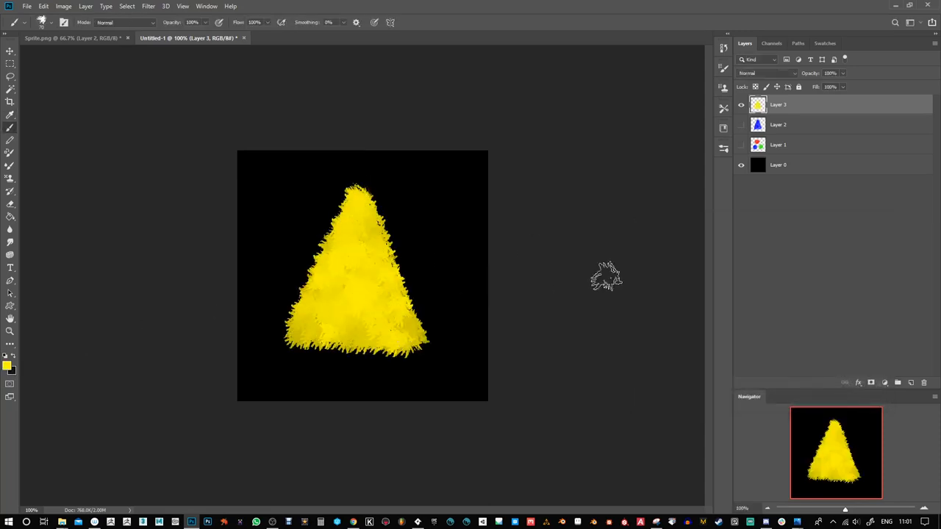
- Add a new layer, set the foreground color to purple b900fd, and paint a filled upside-down triangle
{"action": "left_click", "coordinate": [912, 382]}
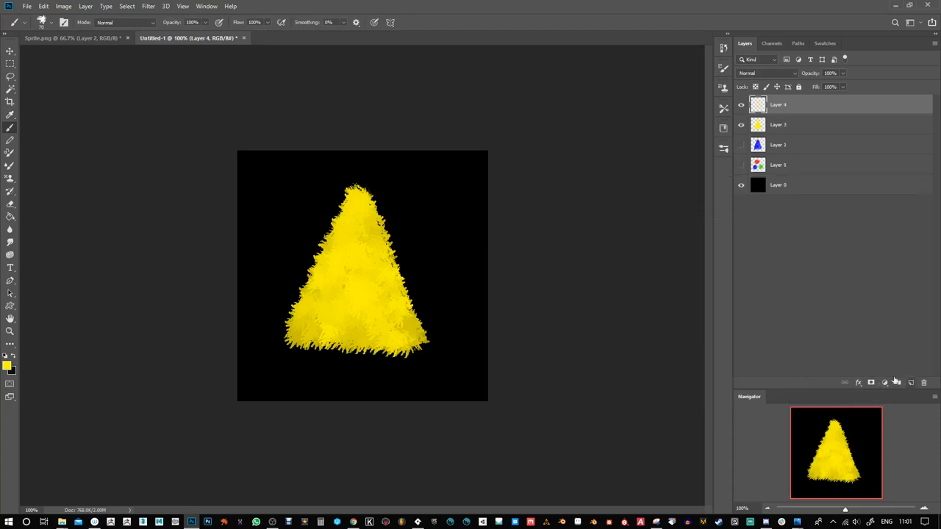
{"action": "left_click", "coordinate": [8, 366]}
{"action": "left_click_drag", "start_coordinate": [771, 298], "coordinate": [770, 275]}
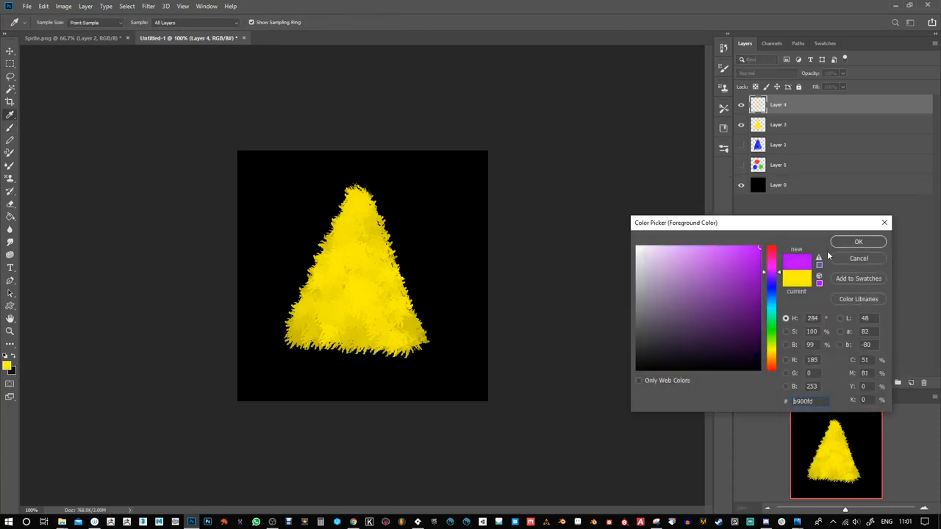
{"action": "left_click", "coordinate": [858, 242]}
{"action": "mouse_move", "coordinate": [287, 202]}
{"action": "left_mouse_down"}
{"action": "mouse_move", "coordinate": [375, 374]}
{"action": "mouse_move", "coordinate": [305, 203]}
{"action": "mouse_move", "coordinate": [352, 281]}
{"action": "mouse_move", "coordinate": [378, 273]}
{"action": "mouse_move", "coordinate": [386, 312]}
{"action": "left_mouse_up"}
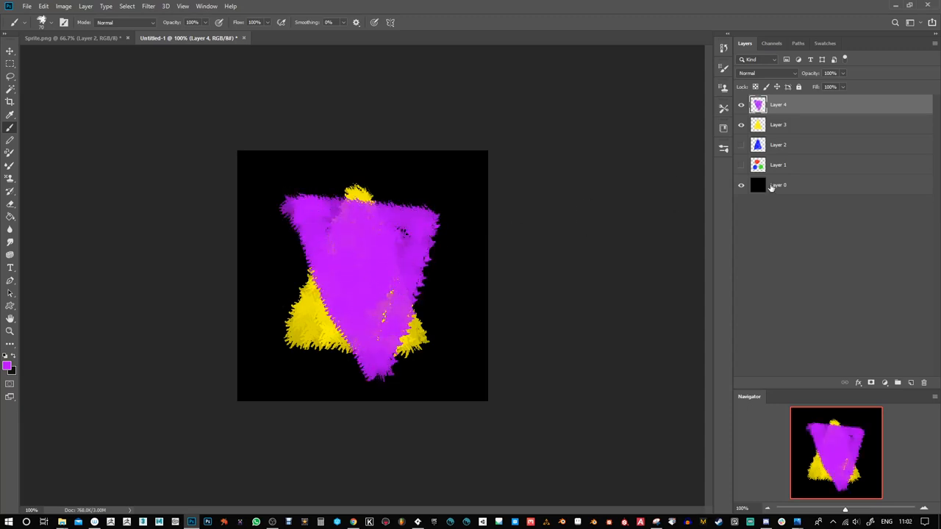
- Hide the black Layer 0 while showing Layers 1 and 2, and add a layer mask to each of the four painted layers
{"action": "left_click", "coordinate": [741, 184]}
{"action": "left_click_drag", "start_coordinate": [741, 145], "coordinate": [742, 164]}
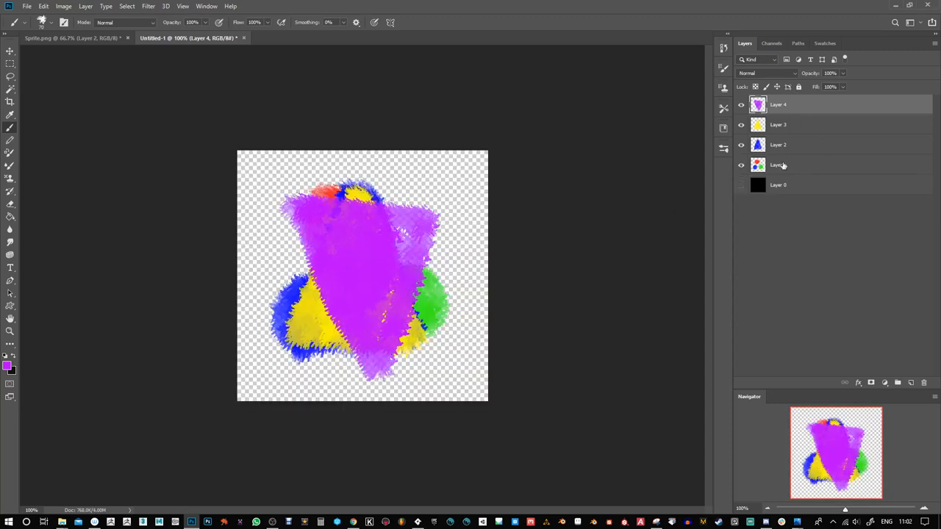
{"action": "left_click", "coordinate": [785, 166]}
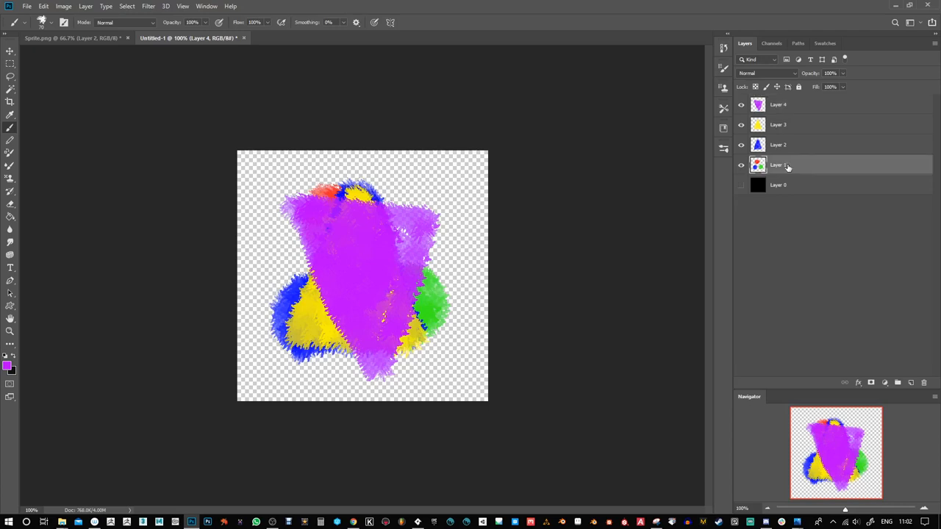
{"action": "left_click", "coordinate": [872, 383]}
{"action": "left_click_drag", "start_coordinate": [783, 166], "coordinate": [784, 103]}
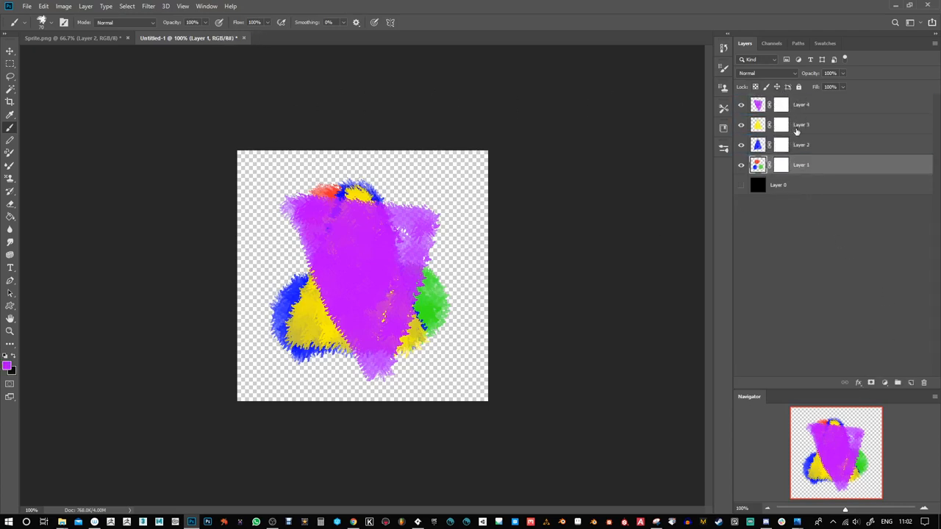
- Select Layers 1 to 4 and start exporting them all as 512 x 512 transparent PNG files
{"action": "left_click", "coordinate": [780, 104]}
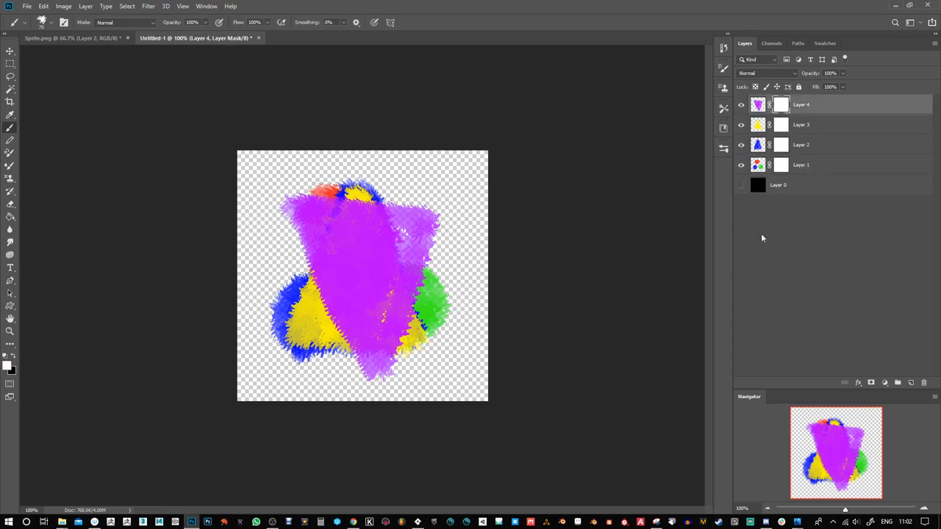
{"action": "left_click", "coordinate": [809, 166], "text": "shift"}
{"action": "right_click", "coordinate": [822, 165]}
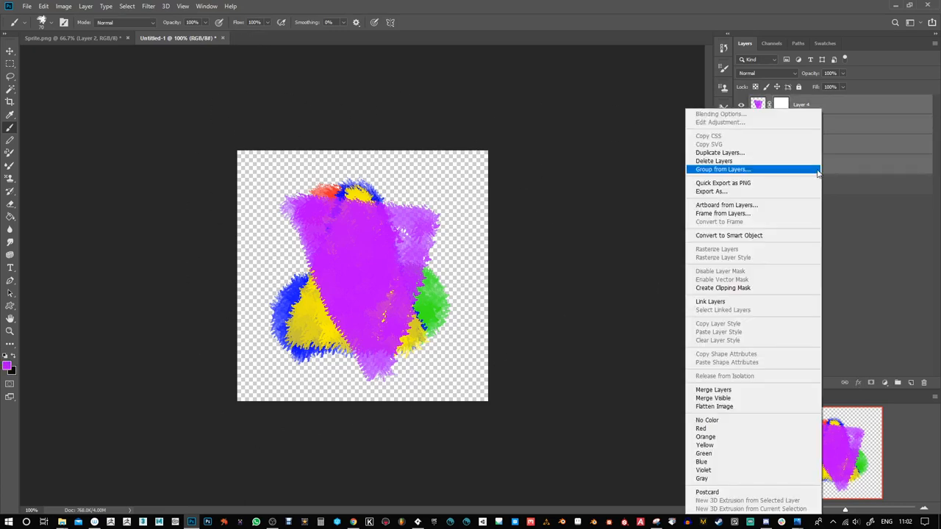
{"action": "left_click", "coordinate": [720, 192]}
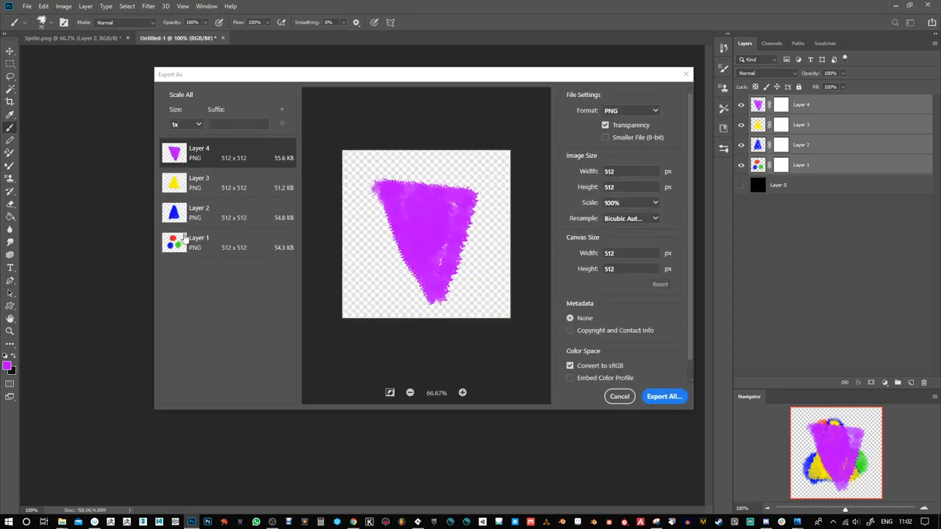
{"action": "left_click", "coordinate": [664, 397]}
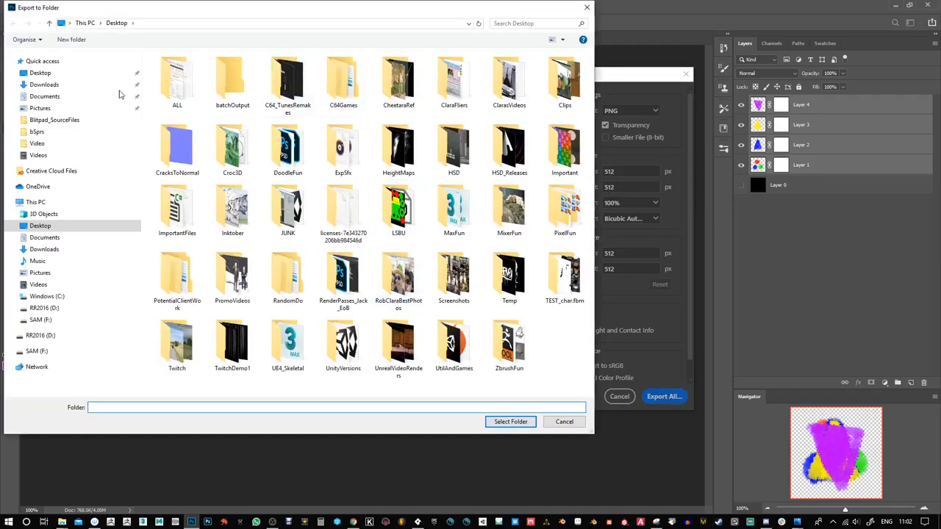
- Create a folder named RGBBrushes512 inside Blitpad_SourceFiles > bSprs and export the layer images into it
{"action": "left_click", "coordinate": [66, 121]}
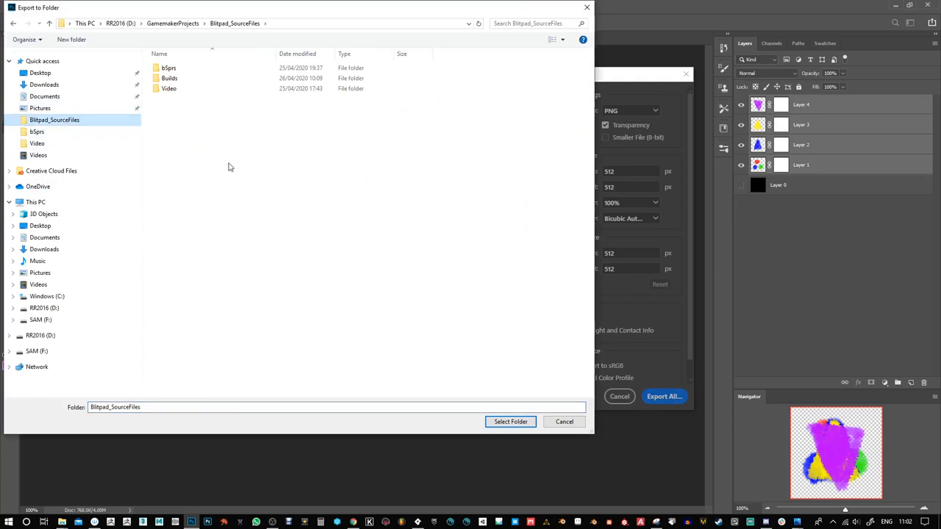
{"action": "double_click", "coordinate": [169, 67]}
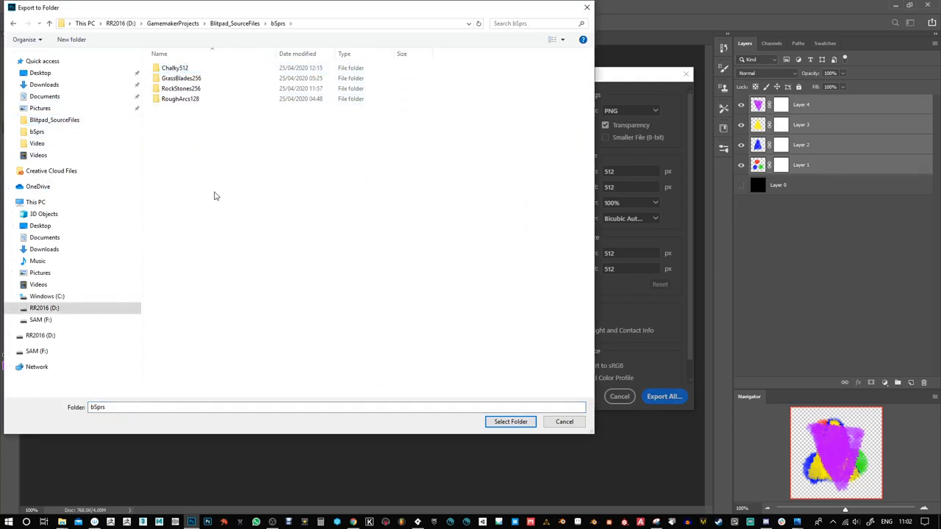
{"action": "key", "text": "ctrl+shift+n"}
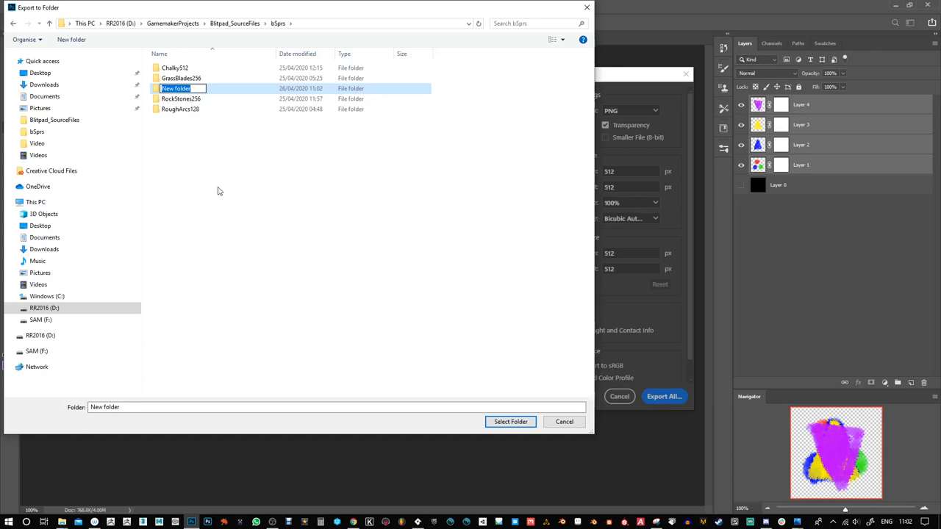
{"action": "type", "text": "RGBBrushes512"}
{"action": "key", "text": "Return"}
{"action": "key", "text": "Return"}
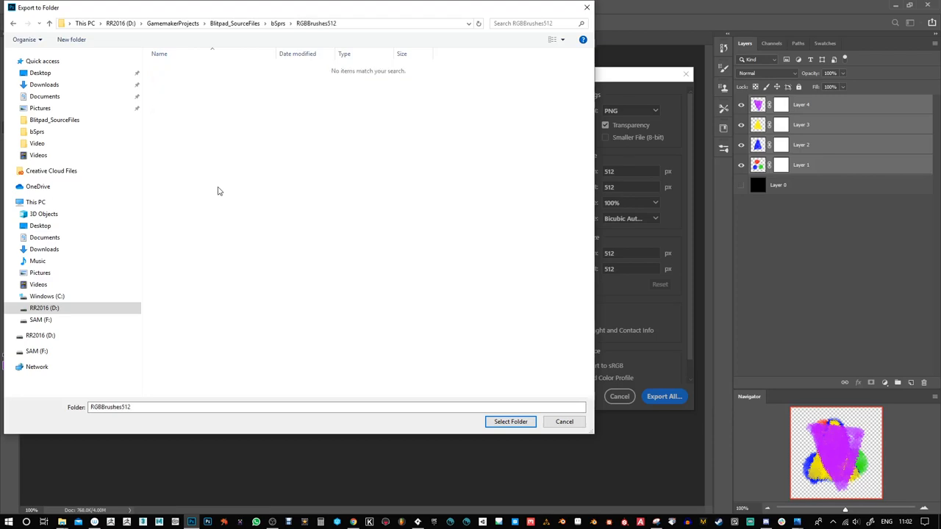
{"action": "left_click", "coordinate": [511, 421]}
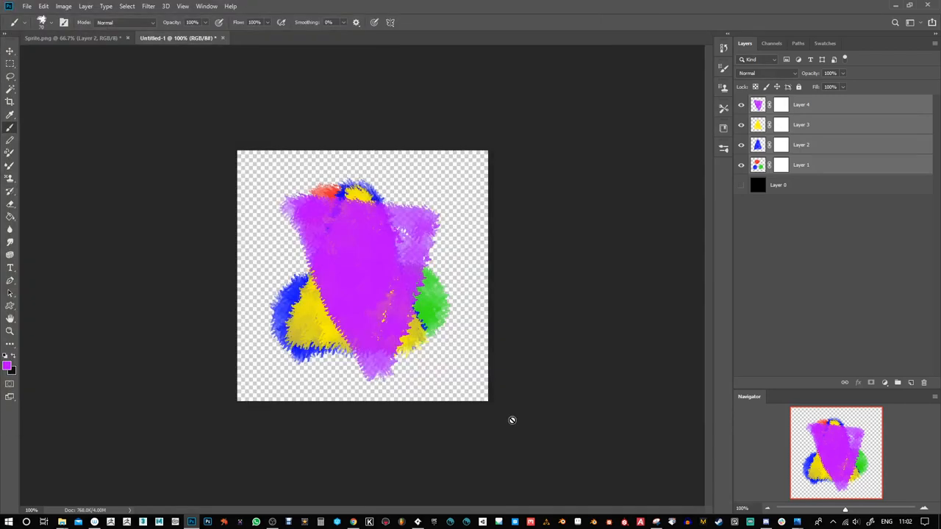
- Switch to GameMaker Studio 2, widen the resource tree, and create a new sprite named bSpr_RGBImages
{"action": "left_click", "coordinate": [417, 522]}
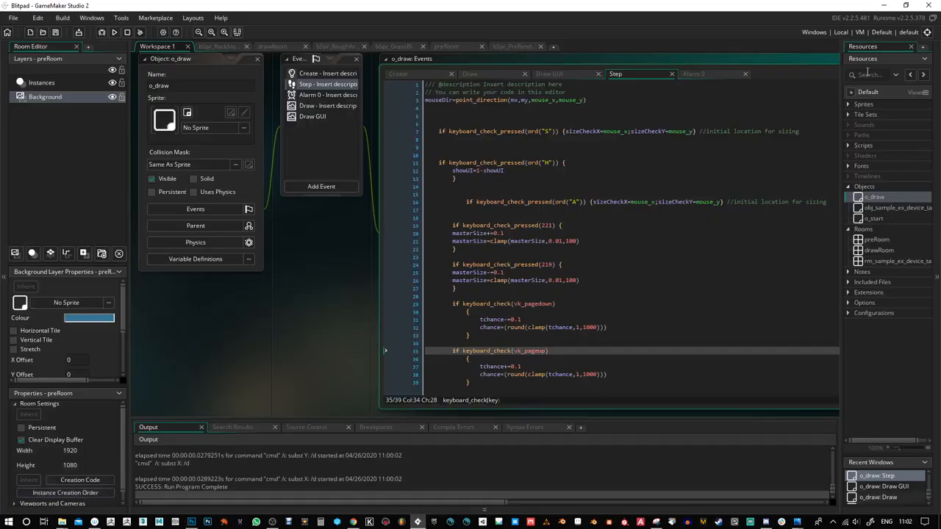
{"action": "left_click_drag", "start_coordinate": [839, 115], "coordinate": [710, 110]}
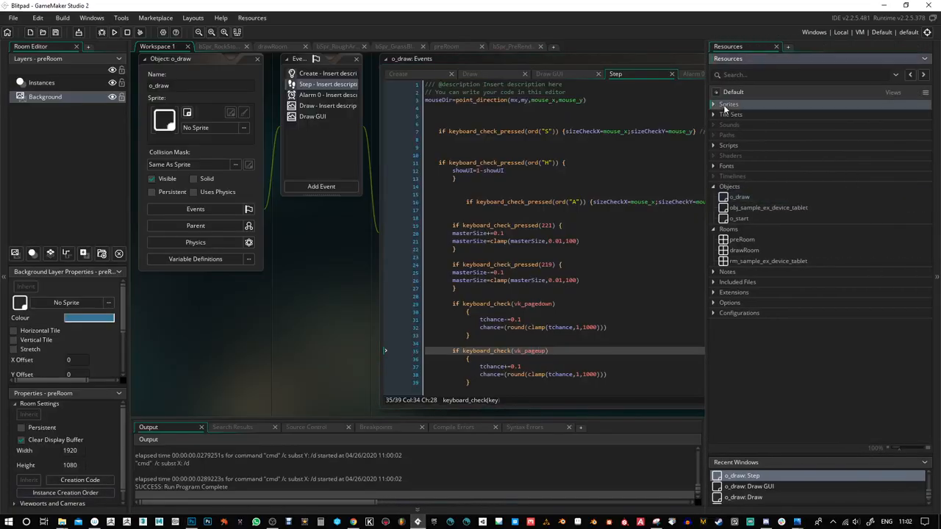
{"action": "left_click", "coordinate": [714, 105]}
{"action": "right_click", "coordinate": [750, 106]}
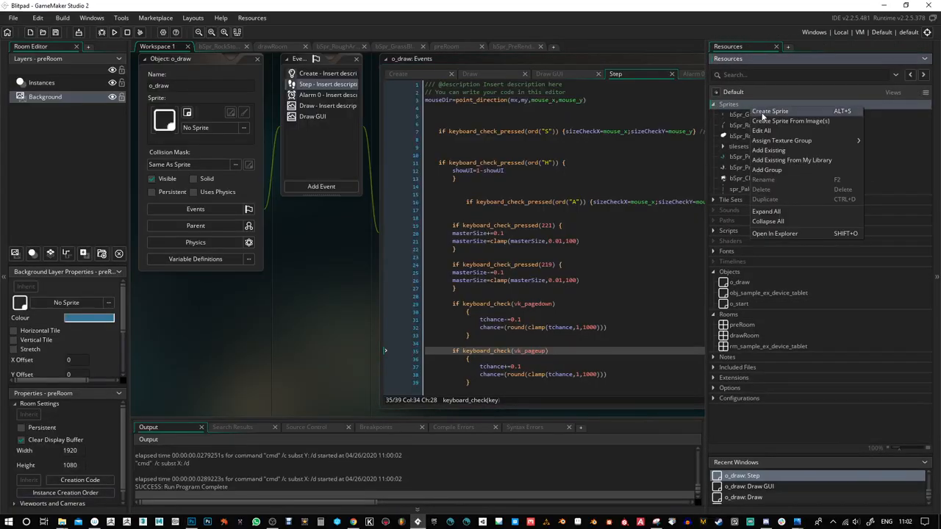
{"action": "left_click", "coordinate": [762, 112]}
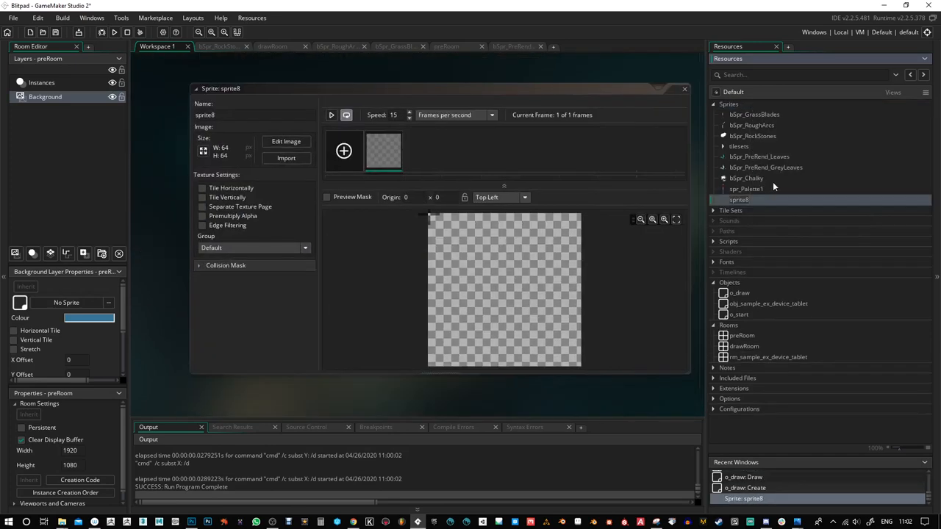
{"action": "type", "text": "bSpr_RGBImages"}
{"action": "key", "text": "Return"}
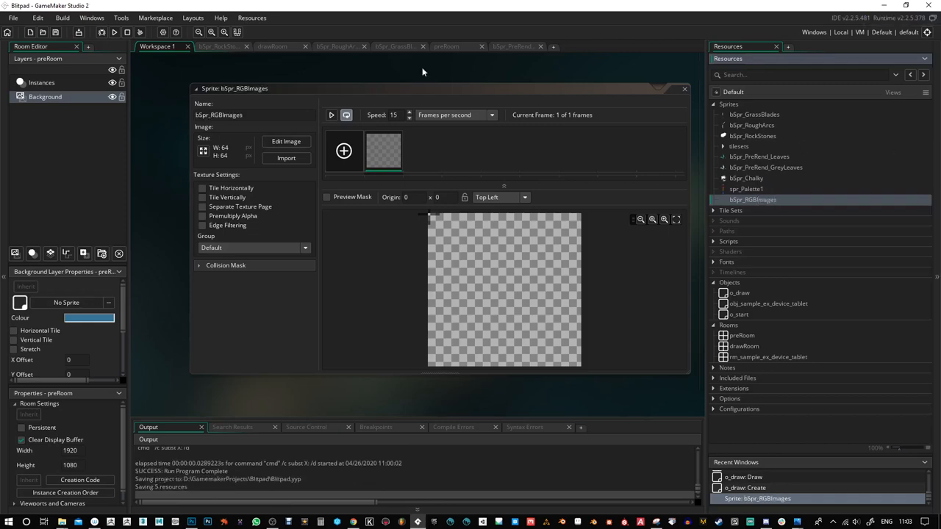
- Import Layer 1.png through Layer 4.png from bSprs > RGBBrushes512 as the frames of the bSpr_RGBImages sprite
{"action": "left_click", "coordinate": [290, 159]}
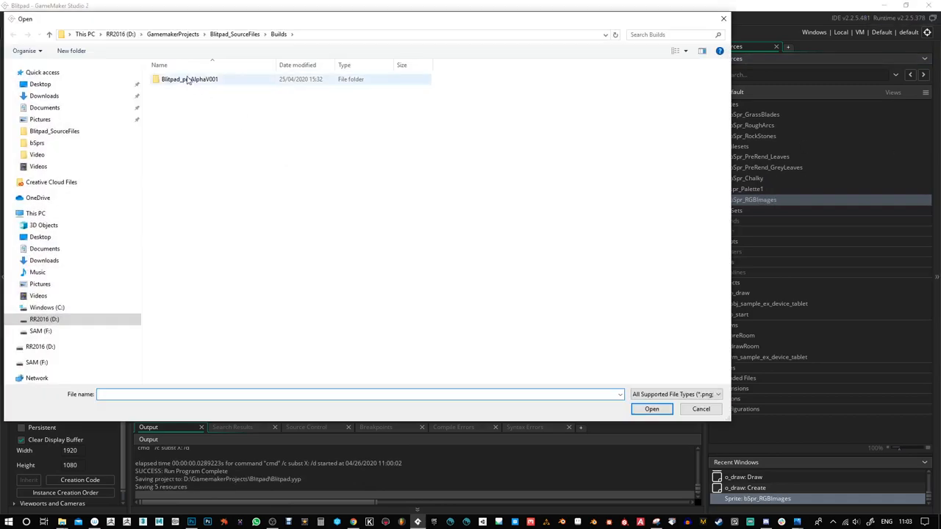
{"action": "left_click", "coordinate": [235, 36]}
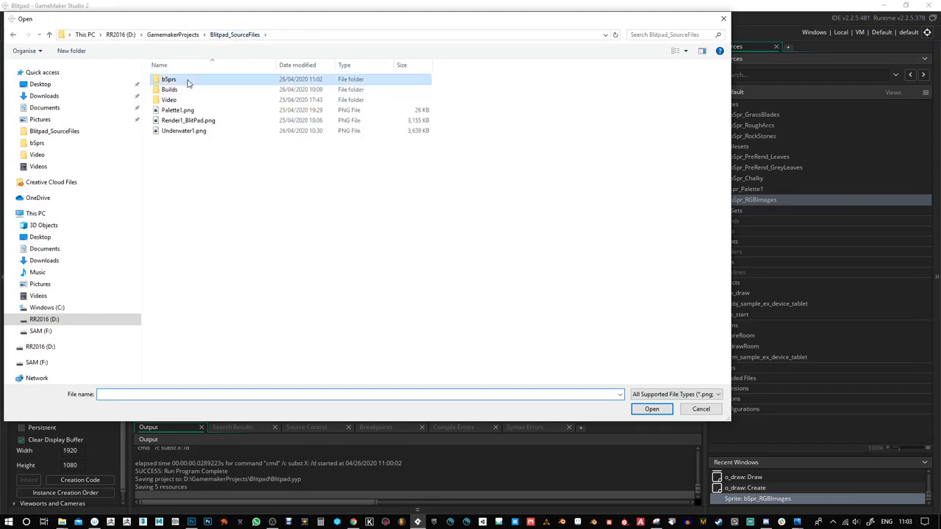
{"action": "double_click", "coordinate": [202, 82]}
{"action": "double_click", "coordinate": [202, 103]}
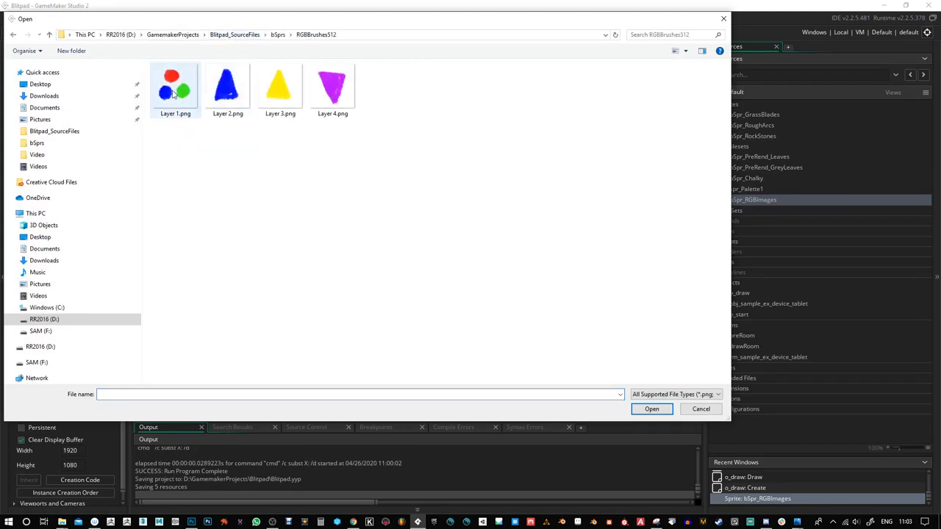
{"action": "left_click", "coordinate": [180, 95]}
{"action": "left_click", "coordinate": [335, 95], "text": "shift"}
{"action": "left_click", "coordinate": [652, 410]}
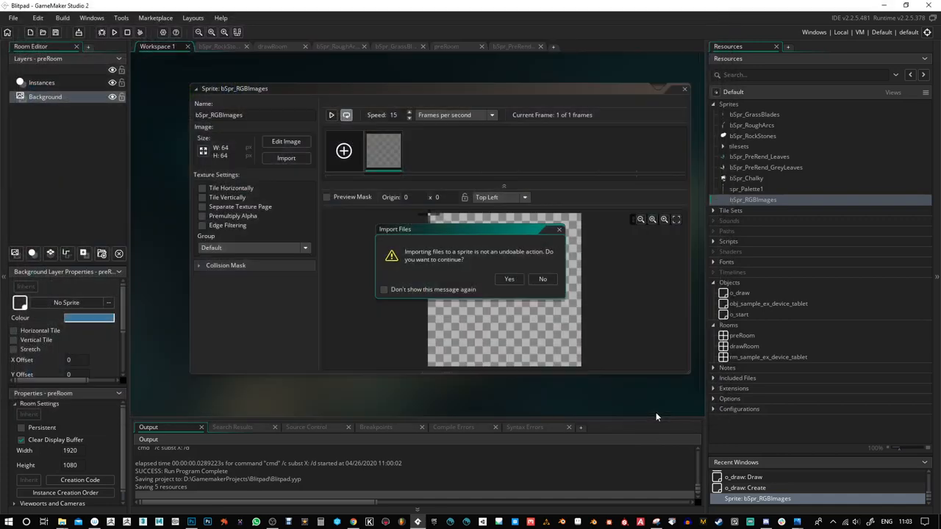
{"action": "left_click", "coordinate": [510, 280]}
- Set the bSpr_RGBImages sprite's origin to Middle Centre and close its editor
{"action": "left_click", "coordinate": [525, 198]}
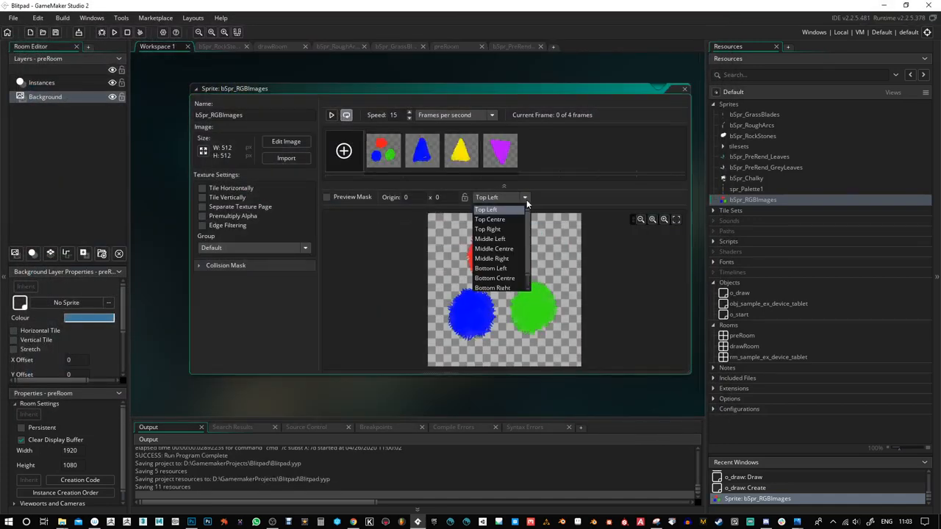
{"action": "left_click", "coordinate": [494, 251]}
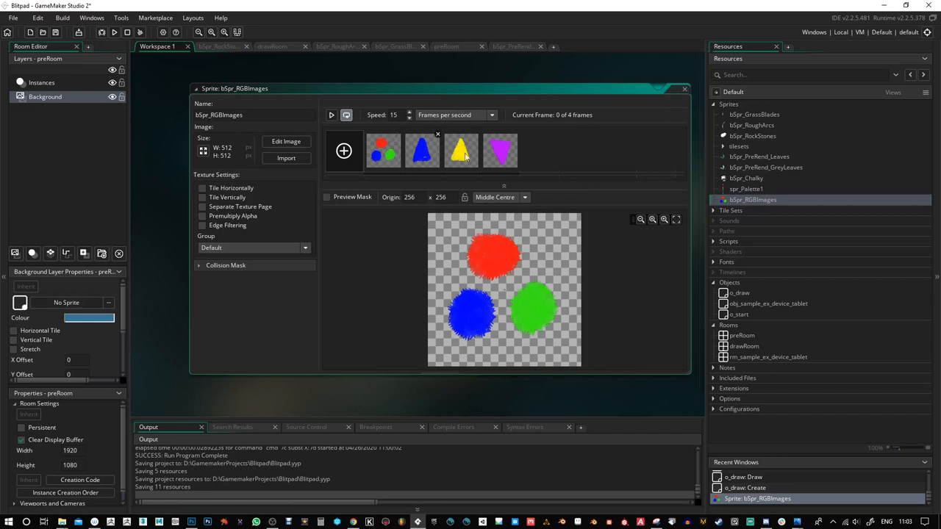
{"action": "left_click", "coordinate": [686, 90]}
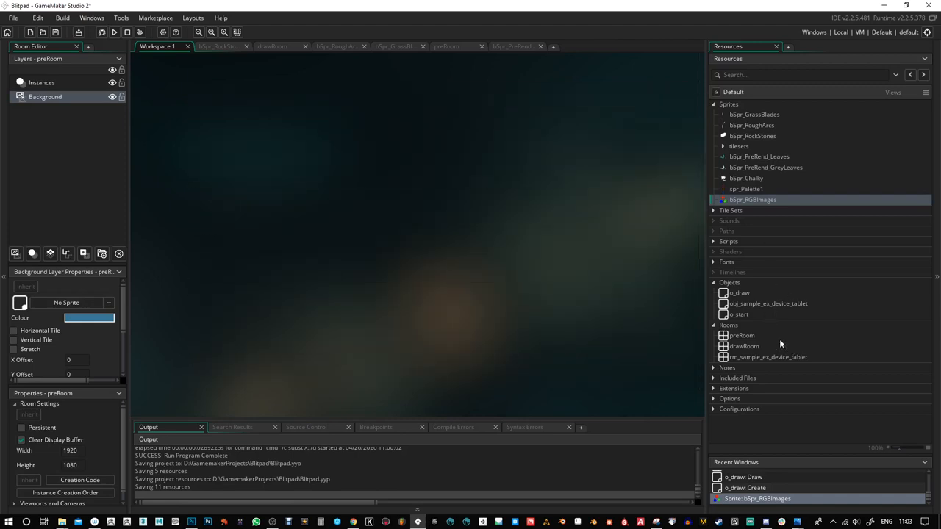
- Open the o_draw object and look through its Draw GUI and Draw event code for the function-key brush assignments
{"action": "double_click", "coordinate": [744, 295]}
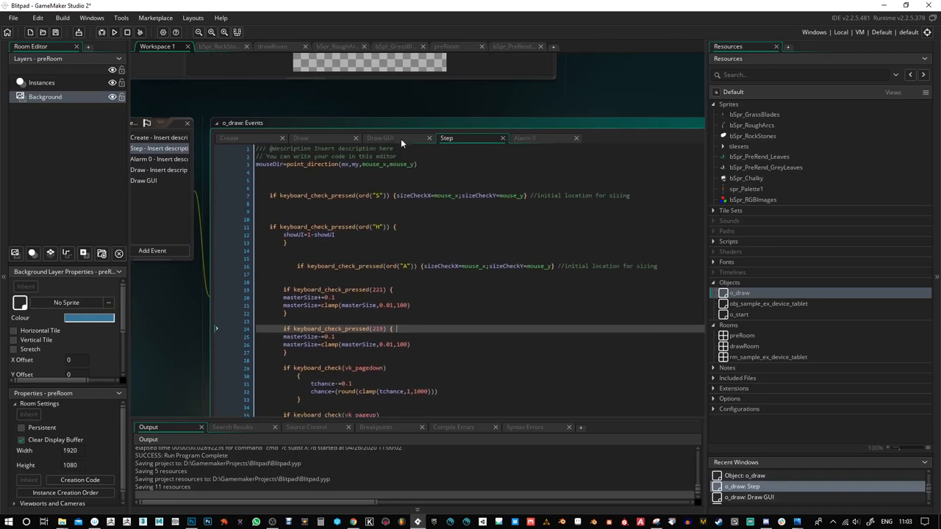
{"action": "left_click", "coordinate": [394, 140]}
{"action": "scroll", "coordinate": [515, 281], "scroll_direction": "down", "scroll_amount": 5}
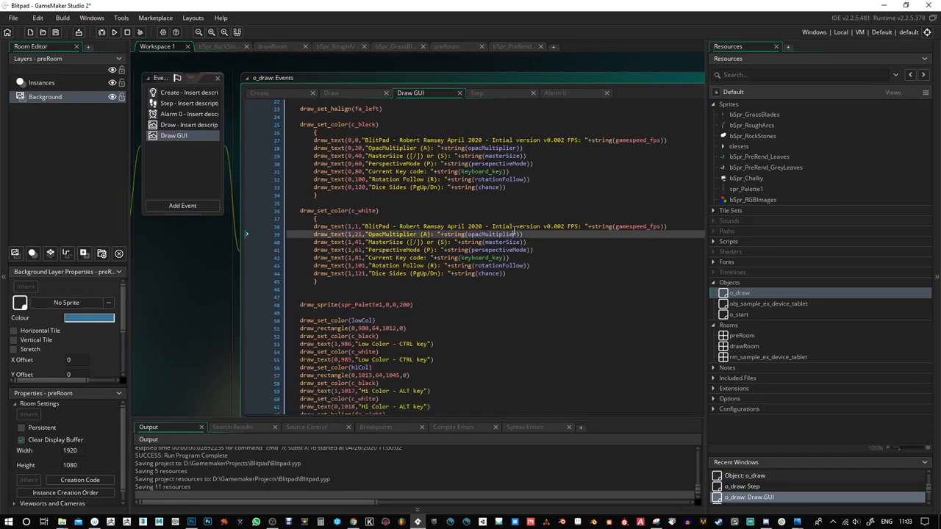
{"action": "scroll", "coordinate": [516, 281], "scroll_direction": "down", "scroll_amount": 4}
{"action": "scroll", "coordinate": [495, 324], "scroll_direction": "up", "scroll_amount": 15}
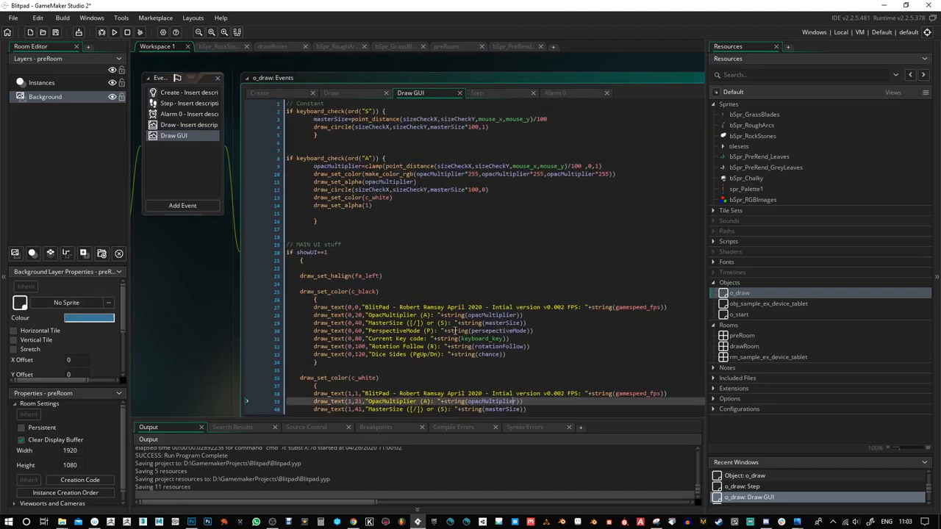
{"action": "left_click", "coordinate": [332, 93]}
{"action": "scroll", "coordinate": [372, 140], "scroll_direction": "up", "scroll_amount": 10}
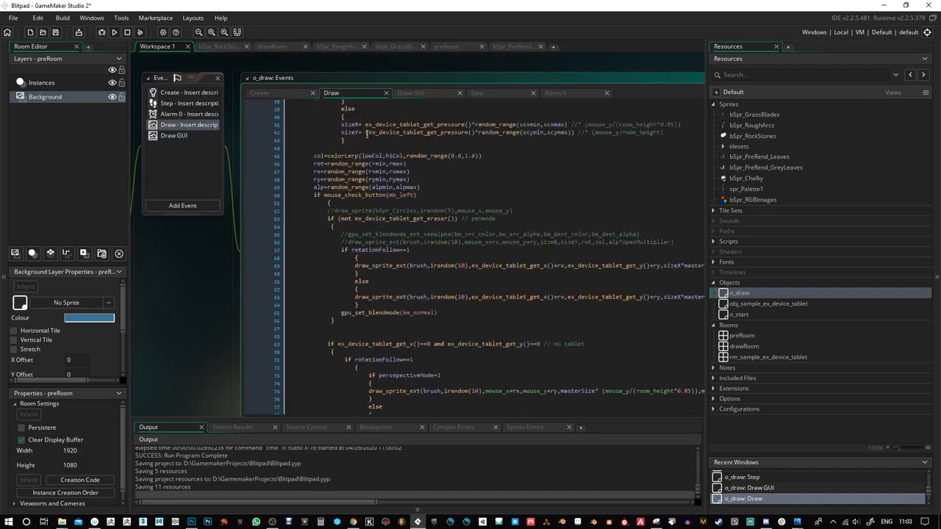
{"action": "left_click_drag", "start_coordinate": [446, 221], "coordinate": [486, 220]}
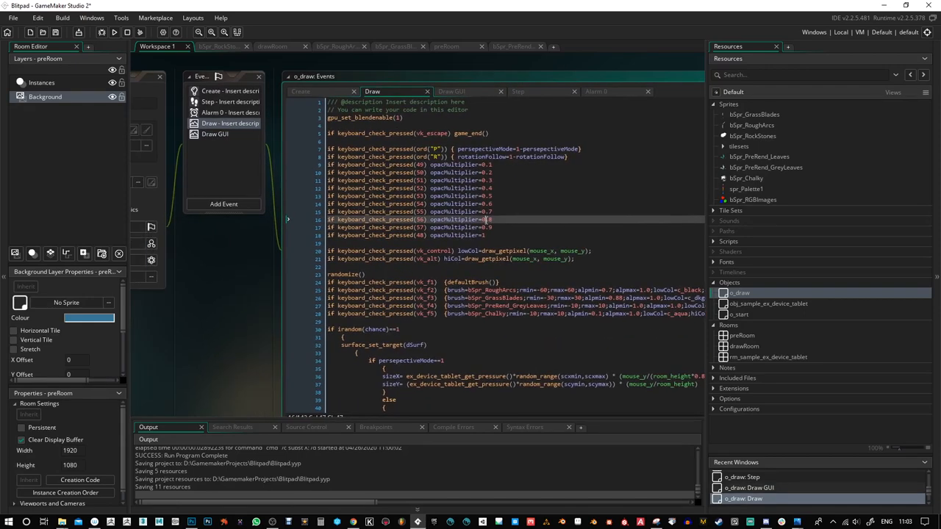
{"action": "scroll", "coordinate": [497, 307], "scroll_direction": "down", "scroll_amount": 2}
- Hide the resource tree to widen the code view and duplicate the vk_f5 bSpr_Chalky brush line in the Draw event
{"action": "left_click_drag", "start_coordinate": [605, 315], "coordinate": [479, 300]}
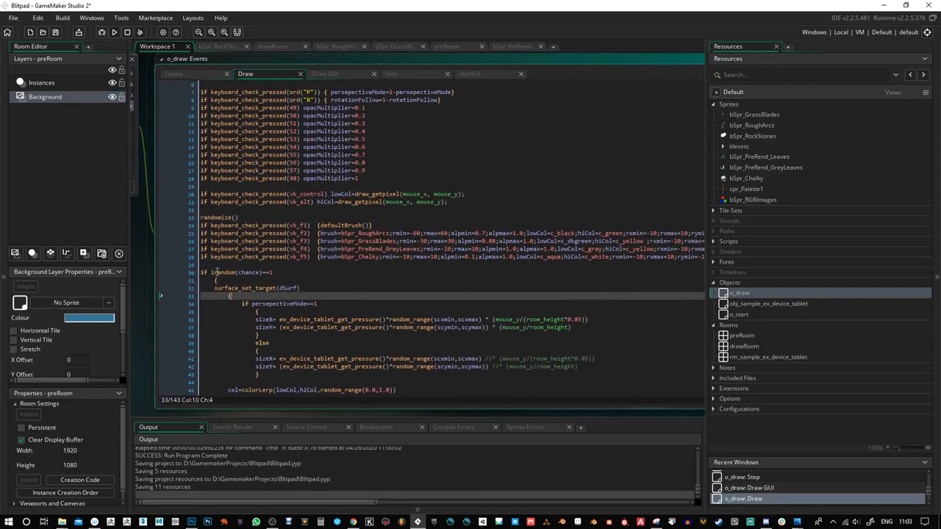
{"action": "left_click_drag", "start_coordinate": [704, 296], "coordinate": [933, 294]}
{"action": "left_click_drag", "start_coordinate": [644, 273], "coordinate": [310, 277]}
{"action": "left_click_drag", "start_coordinate": [639, 258], "coordinate": [2, 263]}
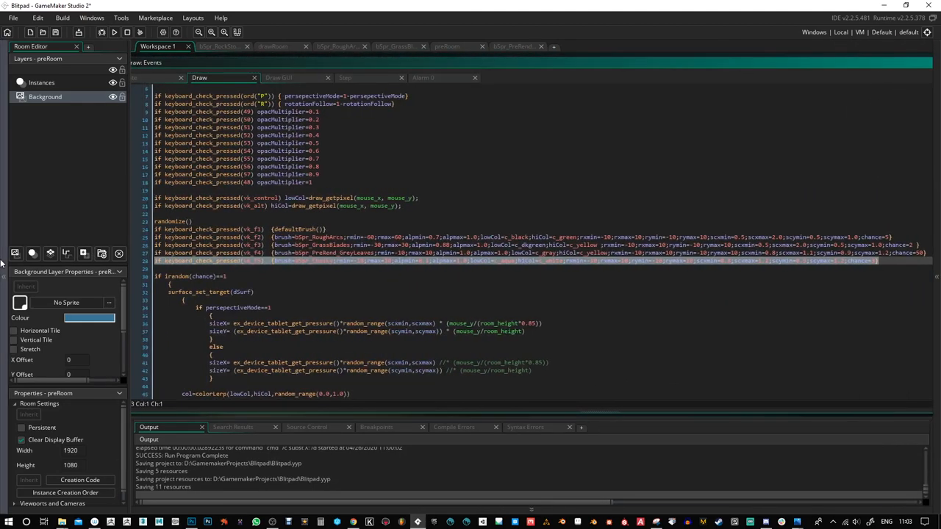
{"action": "left_click", "coordinate": [882, 260]}
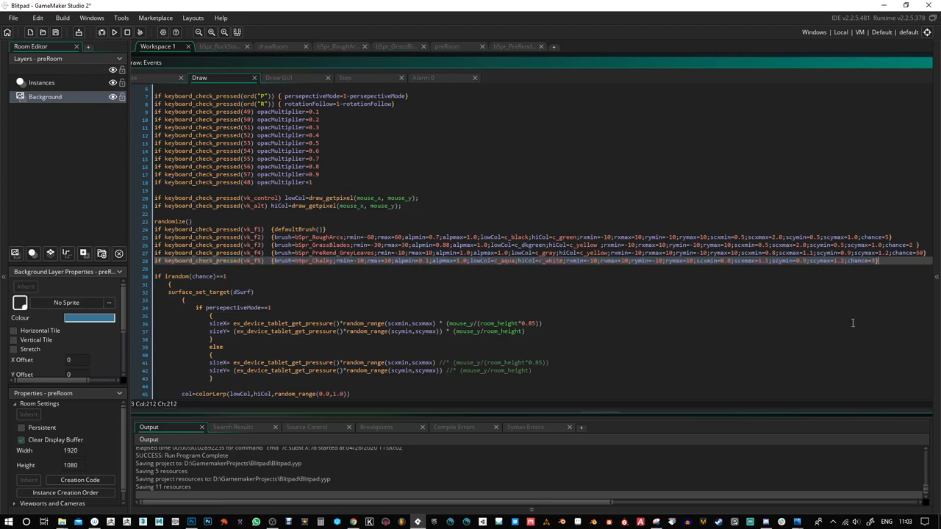
{"action": "key", "text": "ctrl+d"}
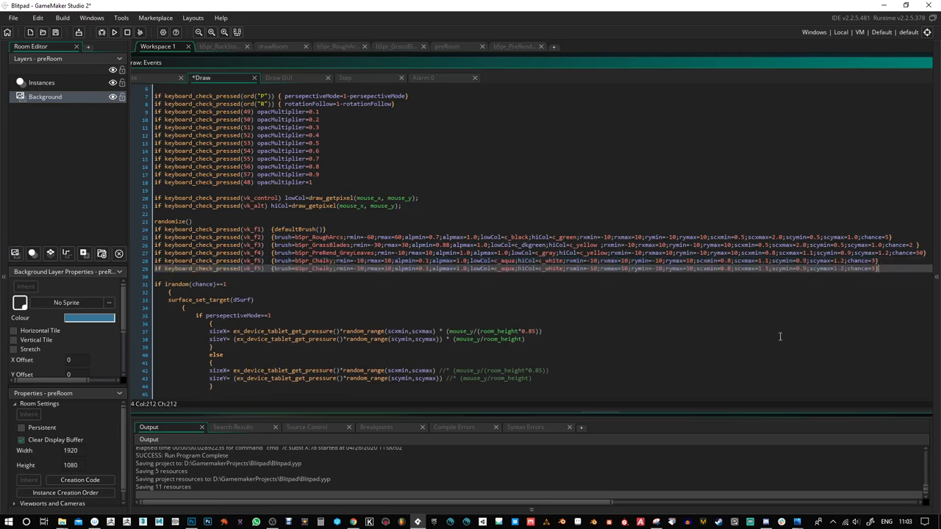
- Change the duplicated line's key to vk_f6 and its brush sprite to bSpr_RGBImages
{"action": "left_click", "coordinate": [259, 270]}
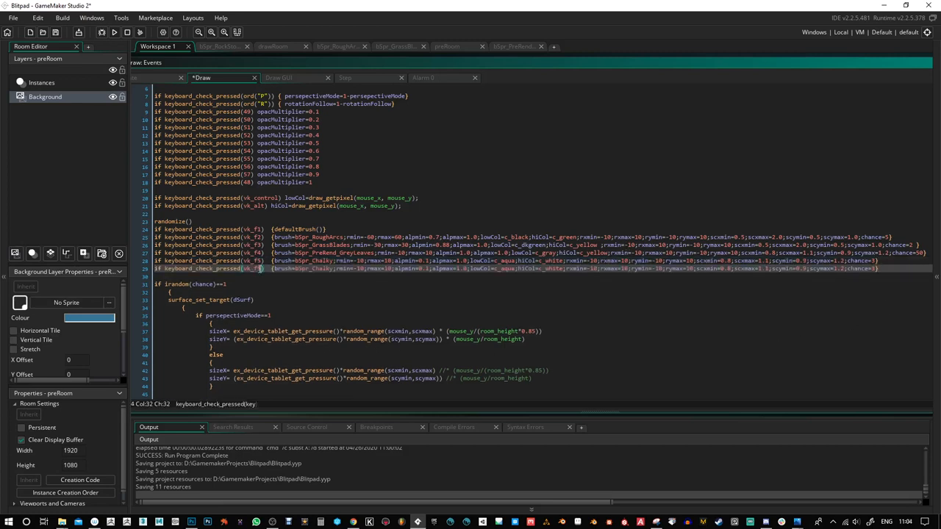
{"action": "key", "text": "BackSpace"}
{"action": "type", "text": "6"}
{"action": "left_click_drag", "start_coordinate": [334, 270], "coordinate": [314, 272]}
{"action": "type", "text": "RGBImages"}
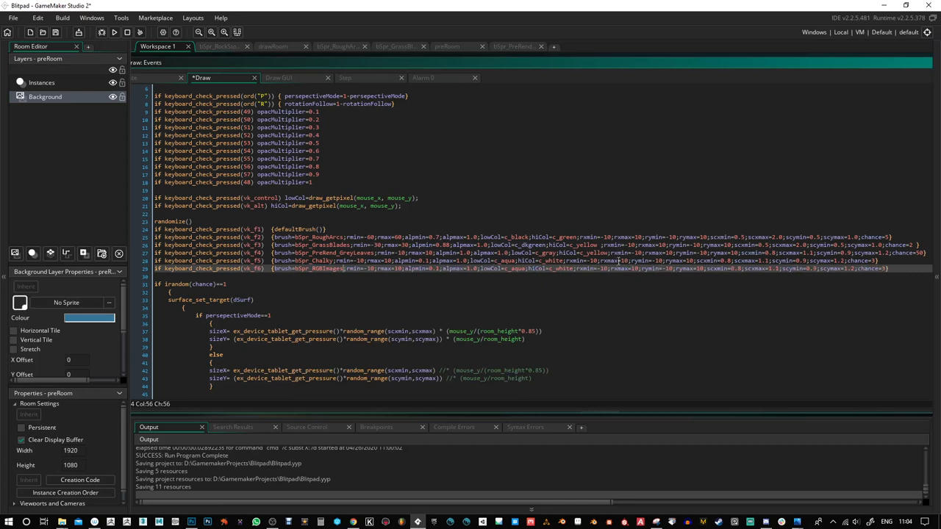
- In the vk_f6 line, set rxmax to 2, rymin to -2 and rxmin to -2
{"action": "double_click", "coordinate": [519, 269]}
{"action": "left_click_drag", "start_coordinate": [639, 269], "coordinate": [631, 269]}
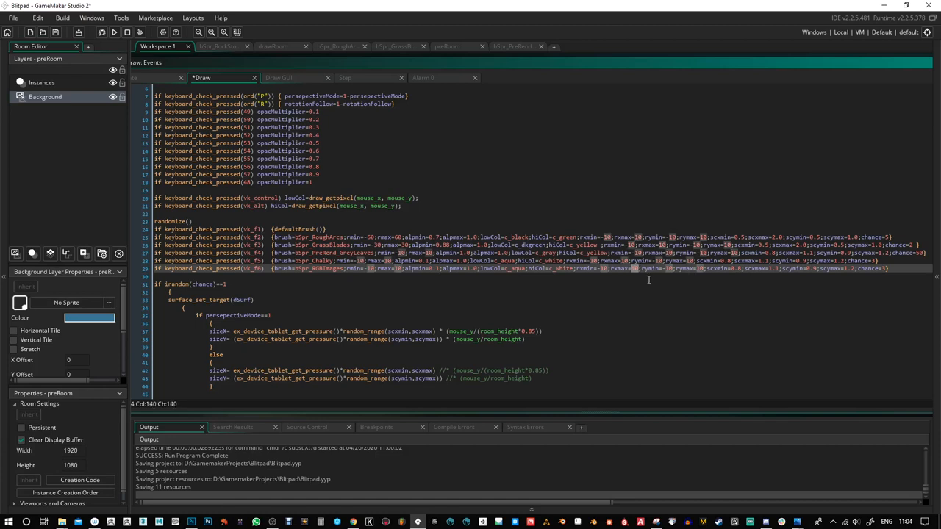
{"action": "type", "text": "2"}
{"action": "double_click", "coordinate": [663, 269]}
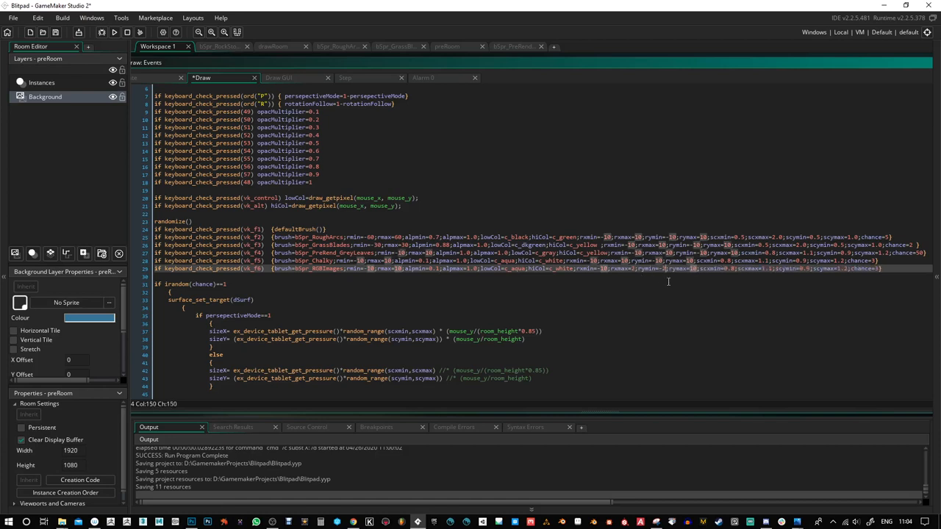
{"action": "type", "text": "2"}
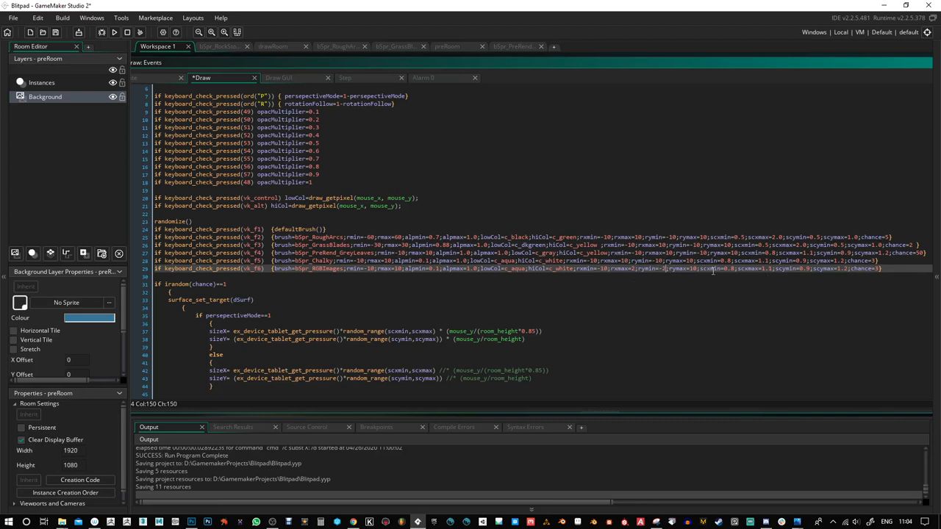
{"action": "double_click", "coordinate": [600, 269]}
{"action": "type", "text": "2"}
- In the vk_f6 line, set rymax to 3, rxmin to -3 and rxmax to 2
{"action": "double_click", "coordinate": [694, 269]}
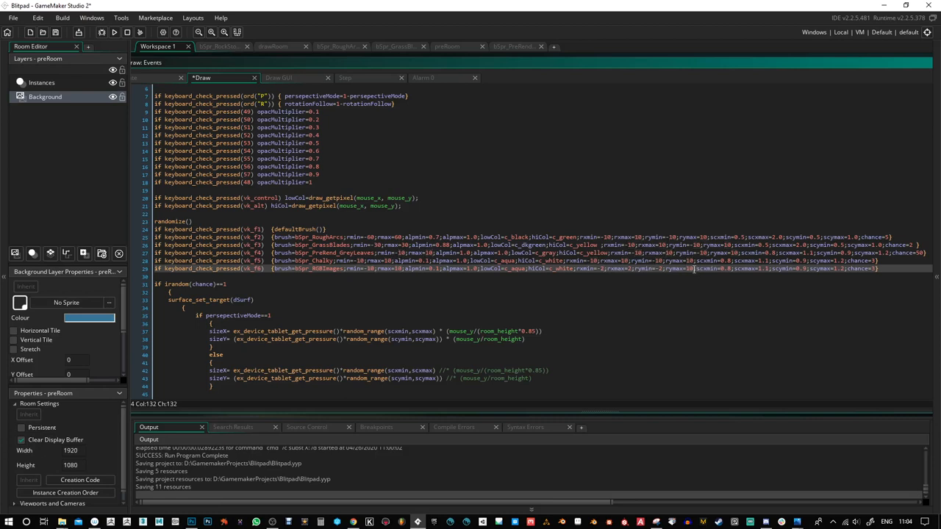
{"action": "type", "text": "3"}
{"action": "double_click", "coordinate": [603, 269]}
{"action": "type", "text": "3"}
{"action": "double_click", "coordinate": [625, 269]}
{"action": "type", "text": "2"}
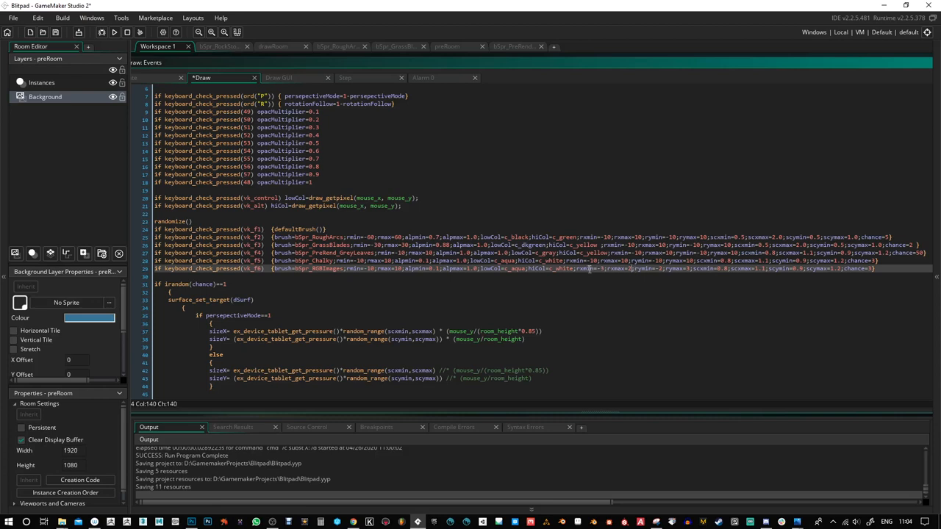
- Set the vk_f6 line's rxmin and rymin to -1 and rxmax and rymax to 1, and save the project
{"action": "double_click", "coordinate": [602, 269]}
{"action": "type", "text": "1"}
{"action": "double_click", "coordinate": [625, 269]}
{"action": "type", "text": "1.1"}
{"action": "double_click", "coordinate": [688, 269]}
{"action": "type", "text": "1"}
{"action": "key", "text": "ctrl+s"}
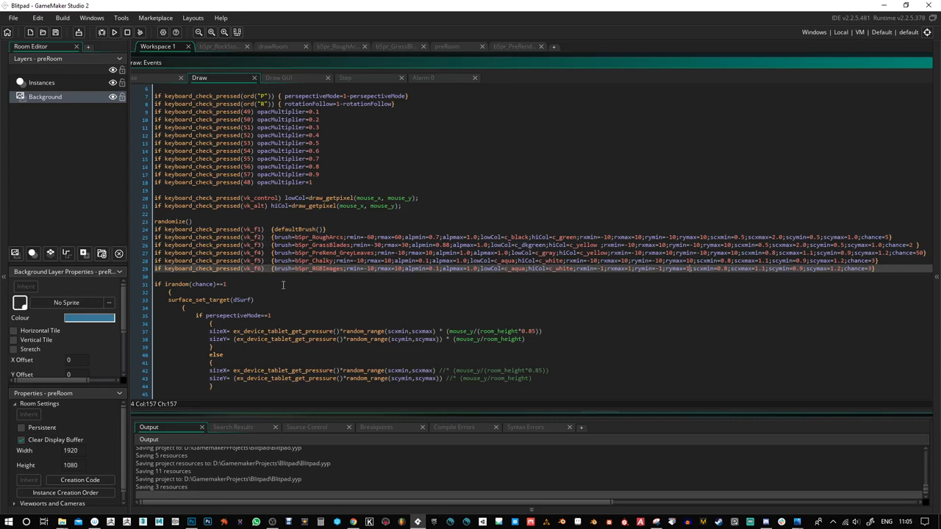
- Run the project and paint looping test strokes across the BlitPad canvas with the new RGB image brush
{"action": "key", "text": "F5"}
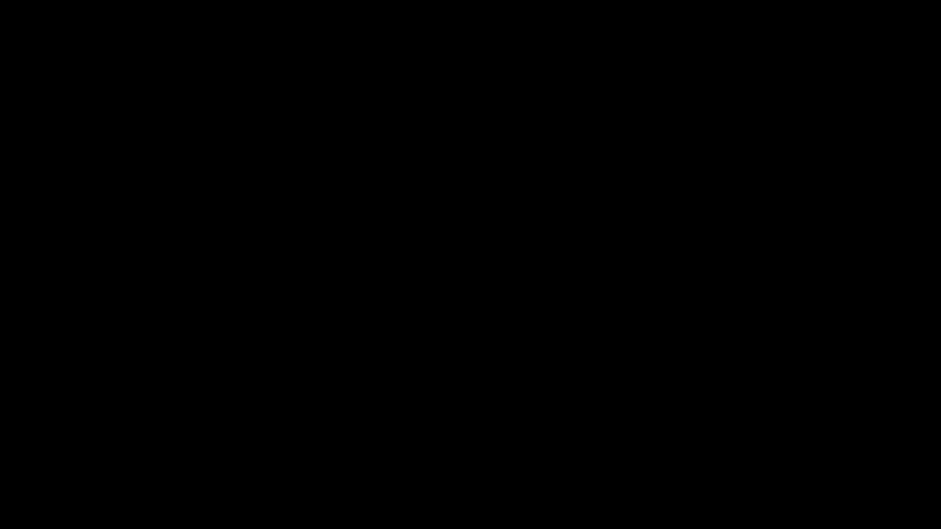
{"action": "left_click_drag", "start_coordinate": [375, 297], "coordinate": [634, 275]}
{"action": "mouse_move", "coordinate": [680, 197]}
{"action": "left_mouse_down"}
{"action": "mouse_move", "coordinate": [653, 182]}
{"action": "mouse_move", "coordinate": [258, 168]}
{"action": "left_mouse_up"}
{"action": "mouse_move", "coordinate": [246, 213]}
{"action": "left_mouse_down"}
{"action": "mouse_move", "coordinate": [193, 336]}
{"action": "mouse_move", "coordinate": [459, 415]}
{"action": "left_mouse_up"}
{"action": "mouse_move", "coordinate": [644, 406]}
{"action": "left_mouse_down"}
{"action": "mouse_move", "coordinate": [787, 200]}
{"action": "mouse_move", "coordinate": [509, 334]}
{"action": "mouse_move", "coordinate": [298, 338]}
{"action": "mouse_move", "coordinate": [424, 239]}
{"action": "mouse_move", "coordinate": [397, 283]}
{"action": "left_mouse_up"}
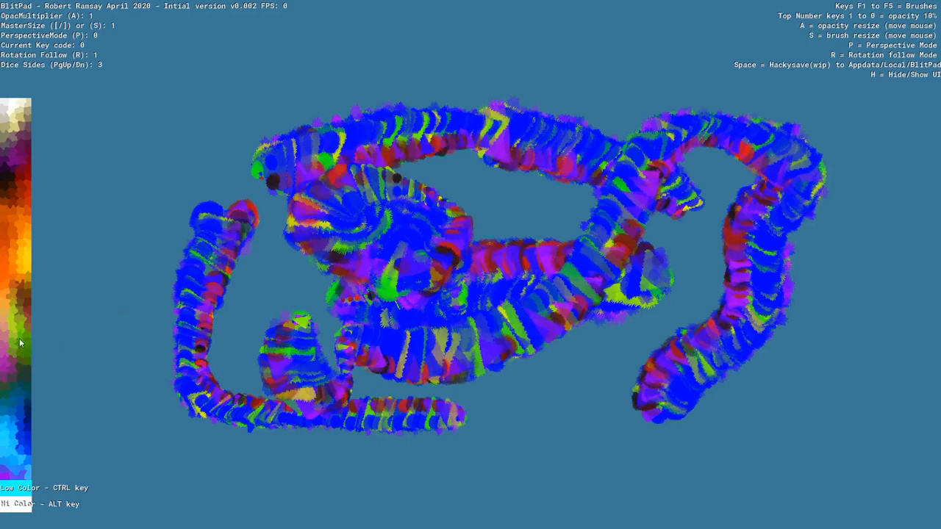
- Sample new high and low colours from the palette and paint large looping strokes around the canvas
{"action": "key", "text": "alt"}
{"action": "key", "text": "ctrl"}
{"action": "mouse_move", "coordinate": [79, 262]}
{"action": "left_mouse_down"}
{"action": "mouse_move", "coordinate": [243, 408]}
{"action": "mouse_move", "coordinate": [309, 393]}
{"action": "left_mouse_up"}
{"action": "key", "text": "alt"}
{"action": "mouse_move", "coordinate": [151, 441]}
{"action": "left_mouse_down"}
{"action": "mouse_move", "coordinate": [586, 470]}
{"action": "mouse_move", "coordinate": [765, 418]}
{"action": "mouse_move", "coordinate": [811, 252]}
{"action": "mouse_move", "coordinate": [770, 168]}
{"action": "mouse_move", "coordinate": [455, 79]}
{"action": "mouse_move", "coordinate": [270, 197]}
{"action": "mouse_move", "coordinate": [287, 353]}
{"action": "mouse_move", "coordinate": [536, 291]}
{"action": "mouse_move", "coordinate": [331, 324]}
{"action": "left_mouse_up"}
- Sample yellow-orange from the palette as low and high colour and paint thick strokes across the middle of the canvas
{"action": "key", "text": "ctrl"}
{"action": "key", "text": "alt"}
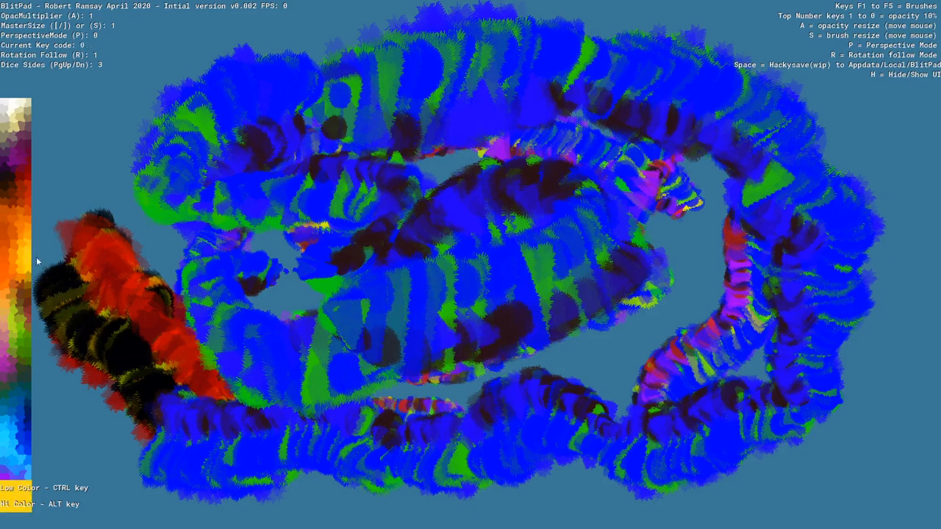
{"action": "mouse_move", "coordinate": [177, 213]}
{"action": "left_mouse_down"}
{"action": "mouse_move", "coordinate": [522, 375]}
{"action": "mouse_move", "coordinate": [665, 418]}
{"action": "mouse_move", "coordinate": [597, 235]}
{"action": "mouse_move", "coordinate": [659, 213]}
{"action": "left_mouse_up"}
- Reduce the brush's master size to 0.09 and paint thin strokes down the right side and across the upper canvas
{"action": "key", "text": "s"}
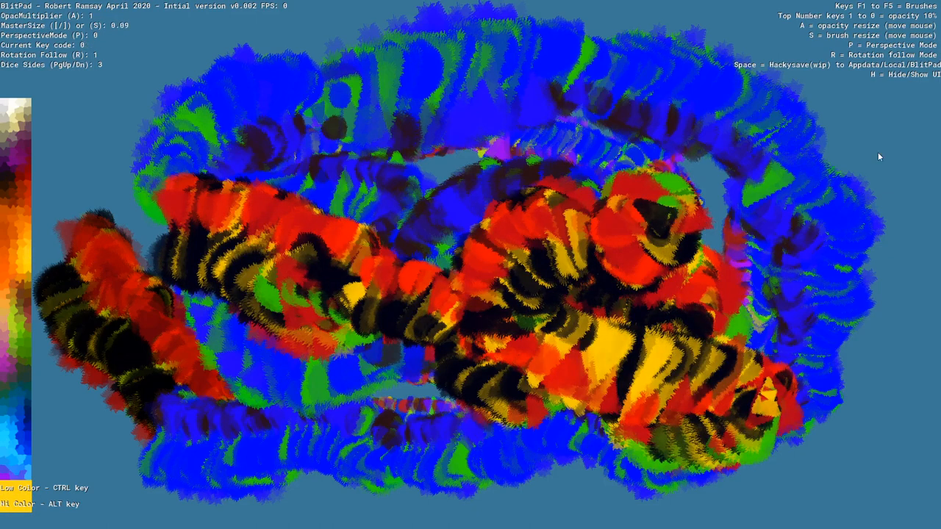
{"action": "mouse_move", "coordinate": [830, 252]}
{"action": "left_mouse_down"}
{"action": "mouse_move", "coordinate": [884, 129]}
{"action": "mouse_move", "coordinate": [844, 311]}
{"action": "left_mouse_up"}
{"action": "mouse_move", "coordinate": [885, 214]}
{"action": "left_mouse_down"}
{"action": "mouse_move", "coordinate": [883, 364]}
{"action": "mouse_move", "coordinate": [893, 294]}
{"action": "mouse_move", "coordinate": [809, 99]}
{"action": "mouse_move", "coordinate": [539, 34]}
{"action": "mouse_move", "coordinate": [287, 168]}
{"action": "mouse_move", "coordinate": [508, 136]}
{"action": "mouse_move", "coordinate": [497, 214]}
{"action": "mouse_move", "coordinate": [442, 194]}
{"action": "left_mouse_up"}
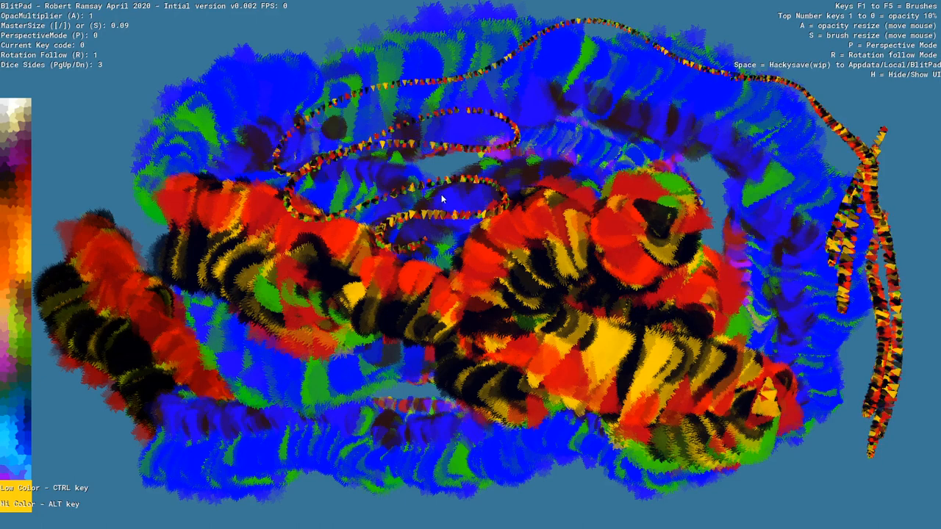
- Reduce the brush's master size to 0.03 and paint a fine winding line down toward the lower-right of the painting
{"action": "key", "text": "bracketleft"}
{"action": "key", "text": "bracketleft"}
{"action": "key", "text": "bracketleft"}
{"action": "key", "text": "bracketleft"}
{"action": "key", "text": "bracketleft"}
{"action": "key", "text": "bracketleft"}
{"action": "mouse_move", "coordinate": [508, 165]}
{"action": "left_mouse_down"}
{"action": "mouse_move", "coordinate": [673, 116]}
{"action": "mouse_move", "coordinate": [768, 205]}
{"action": "mouse_move", "coordinate": [809, 289]}
{"action": "left_mouse_up"}
{"action": "left_click_drag", "start_coordinate": [761, 218], "coordinate": [834, 381]}
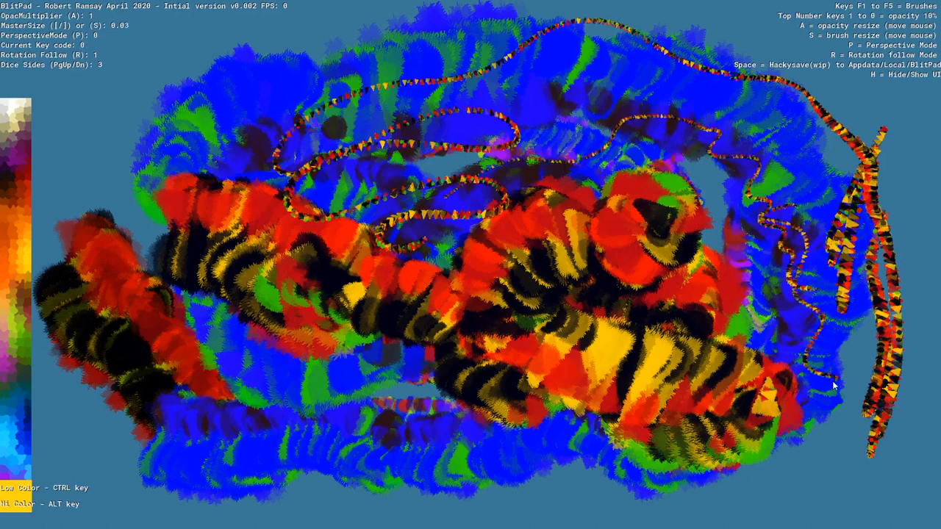
- Enlarge the brush to master size 0.52, sample white from the palette and paint over the painting's upper-left area
{"action": "mouse_move", "coordinate": [295, 200]}
{"action": "left_mouse_down"}
{"action": "mouse_move", "coordinate": [222, 166]}
{"action": "mouse_move", "coordinate": [341, 234]}
{"action": "mouse_move", "coordinate": [272, 143]}
{"action": "mouse_move", "coordinate": [210, 212]}
{"action": "left_mouse_up"}
{"action": "key", "text": "s"}
{"action": "key", "text": "alt"}
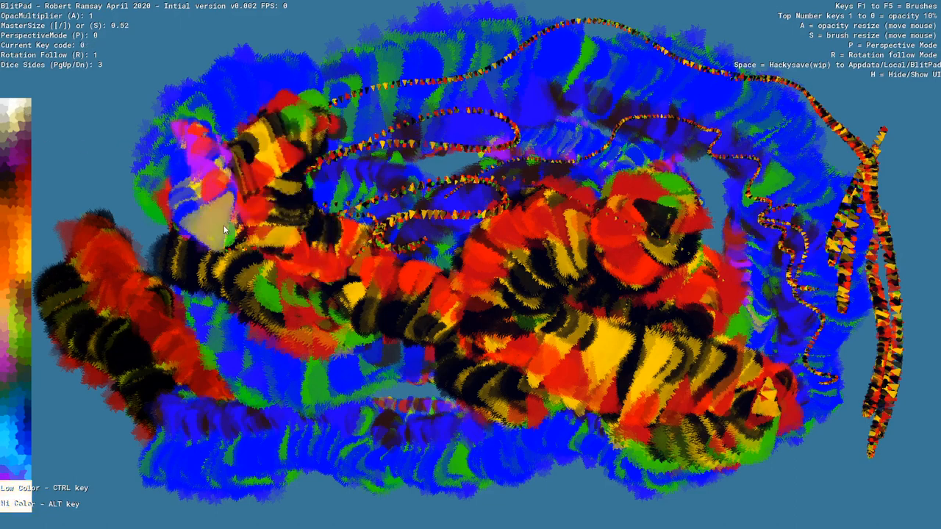